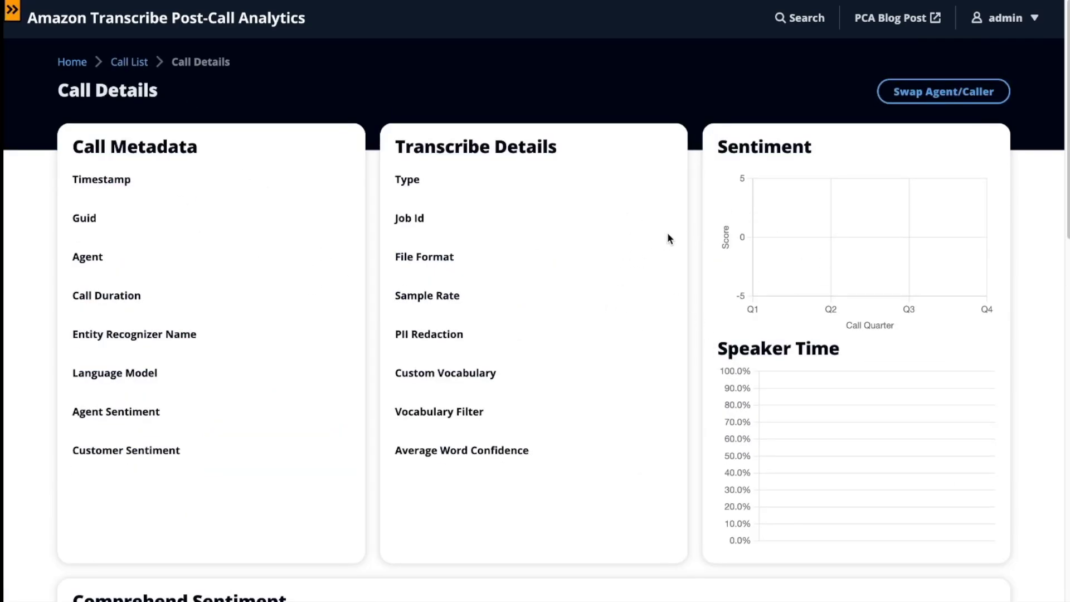
- Scroll the Call Details page to the Entities and Generative AI Insights panels
scroll(569, 355, down, 10)
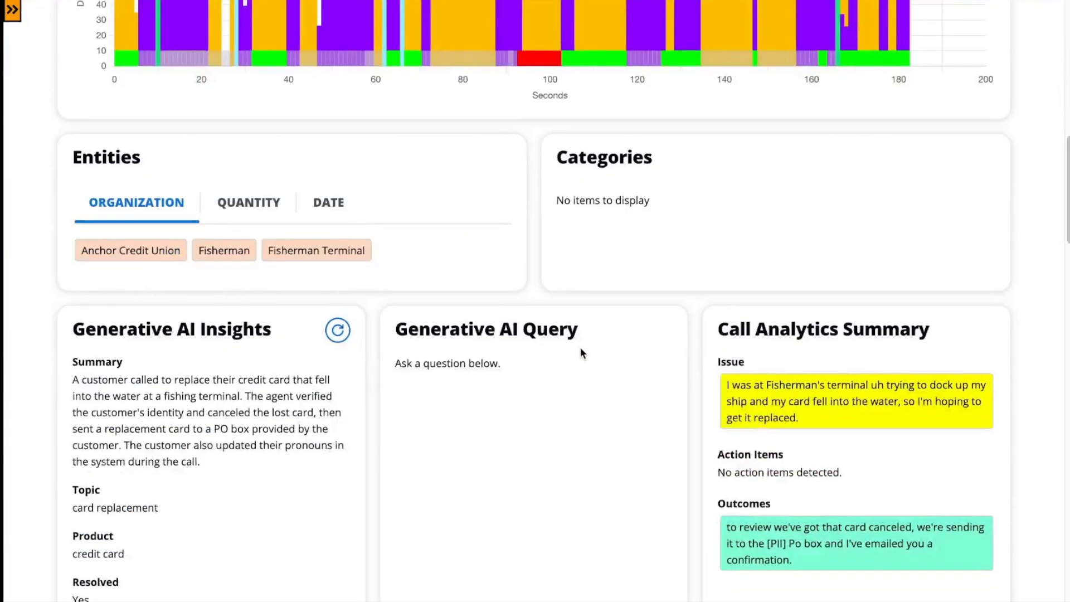
scroll(581, 352, down, 5)
scroll(502, 329, up, 2)
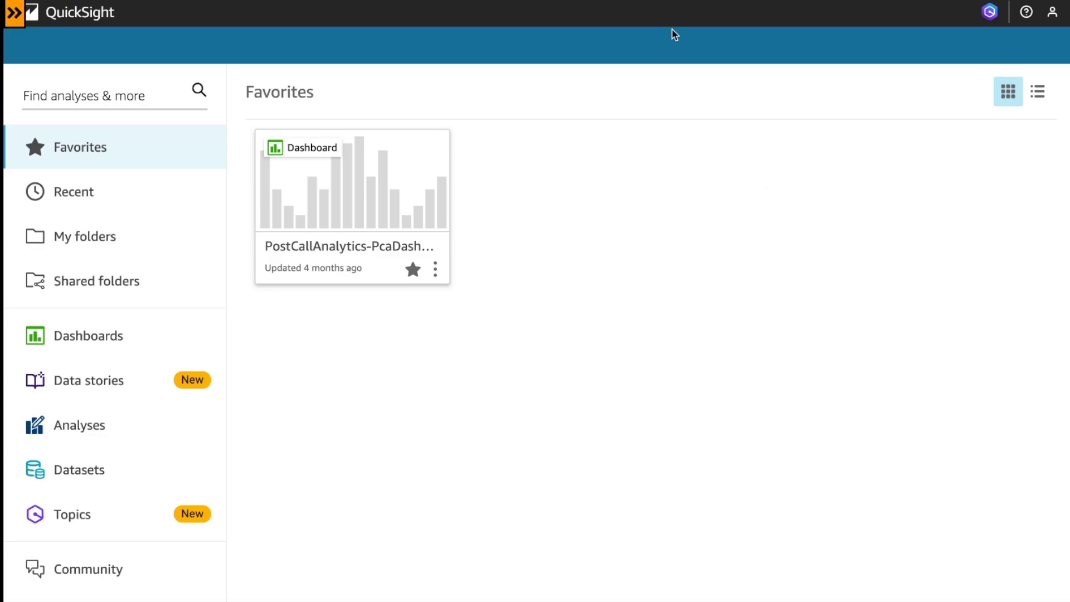
- Open the PostCallAnalytics dashboard and go through its Summary and Sentiment sheets
click(353, 230)
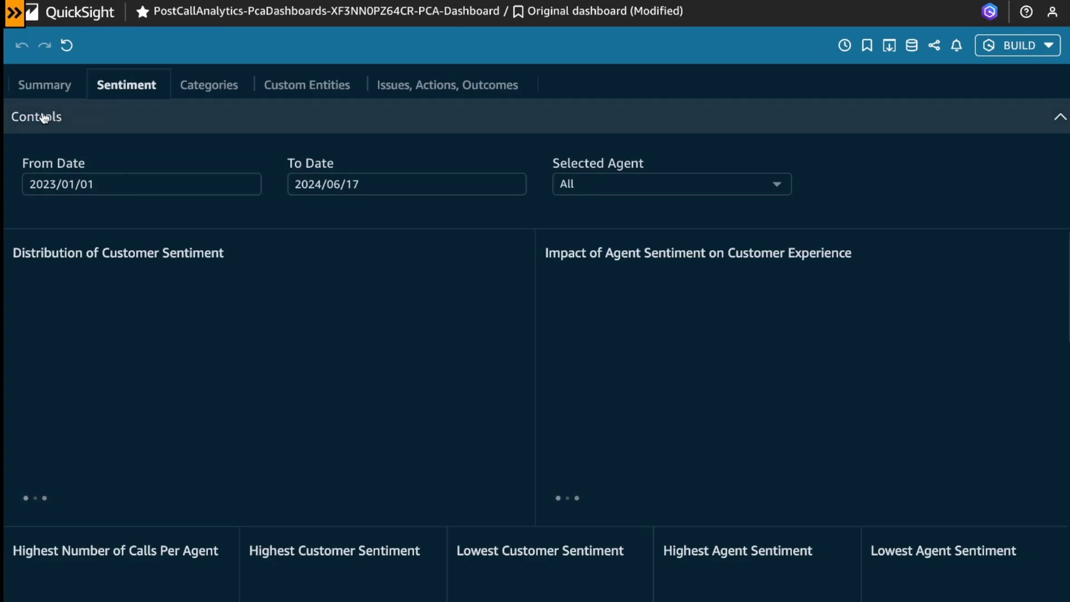
click(48, 87)
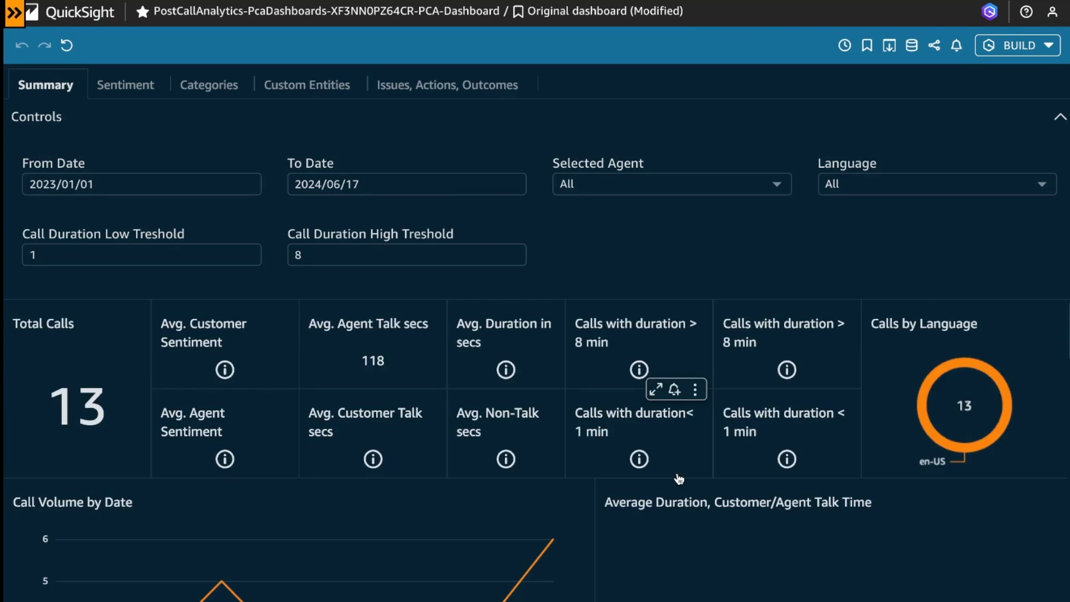
click(136, 92)
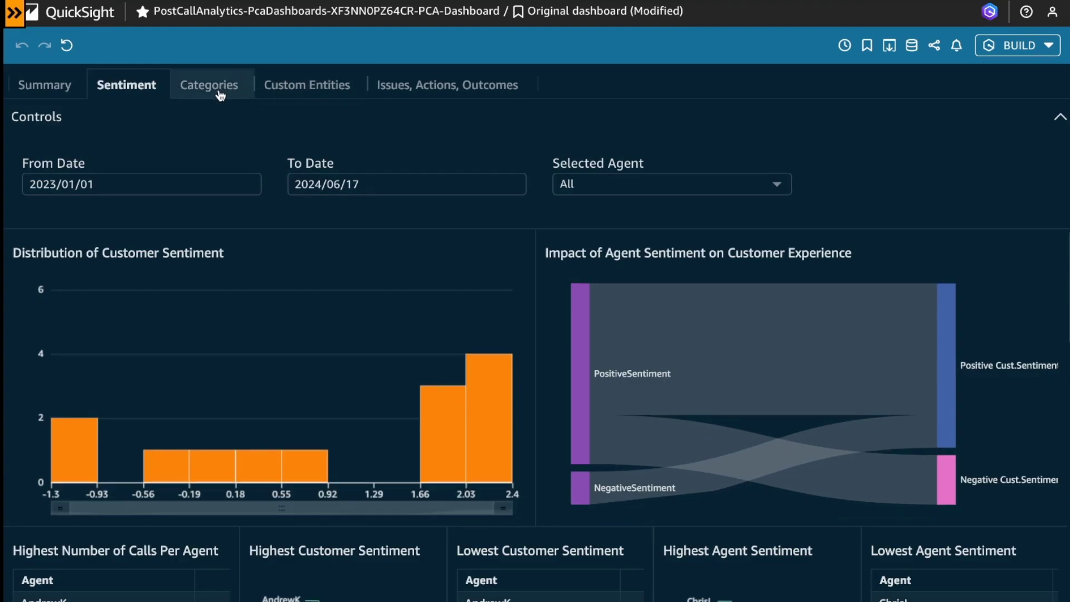
- Browse the Sentiment sheet's charts and the Call Records table
mouse_move(614, 362)
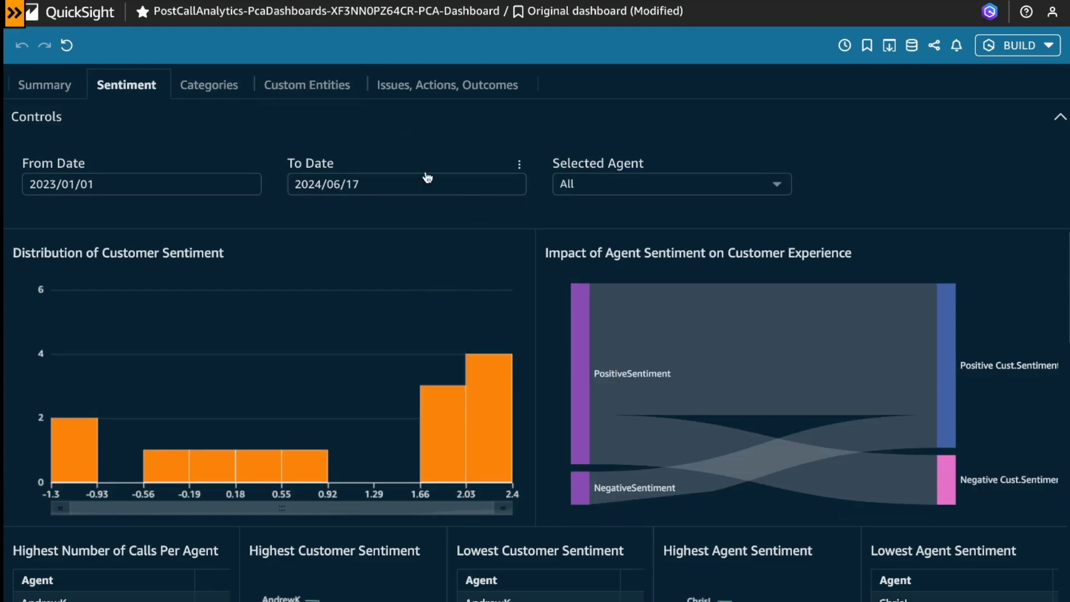
mouse_move(739, 357)
scroll(344, 369, down, 9)
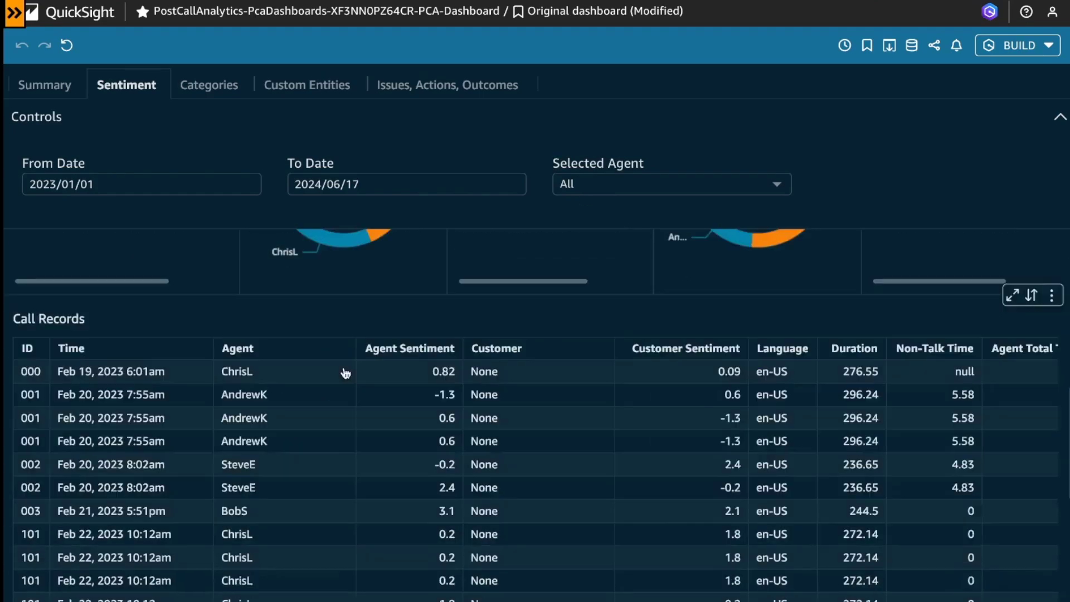
scroll(230, 366, up, 2)
scroll(230, 367, up, 2)
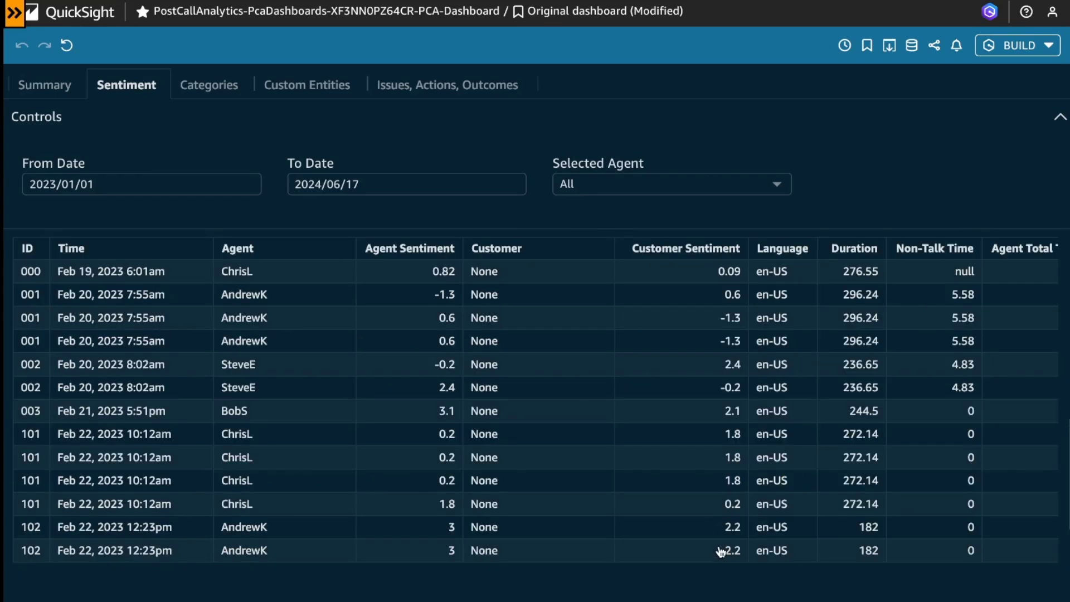
scroll(719, 550, down, 5)
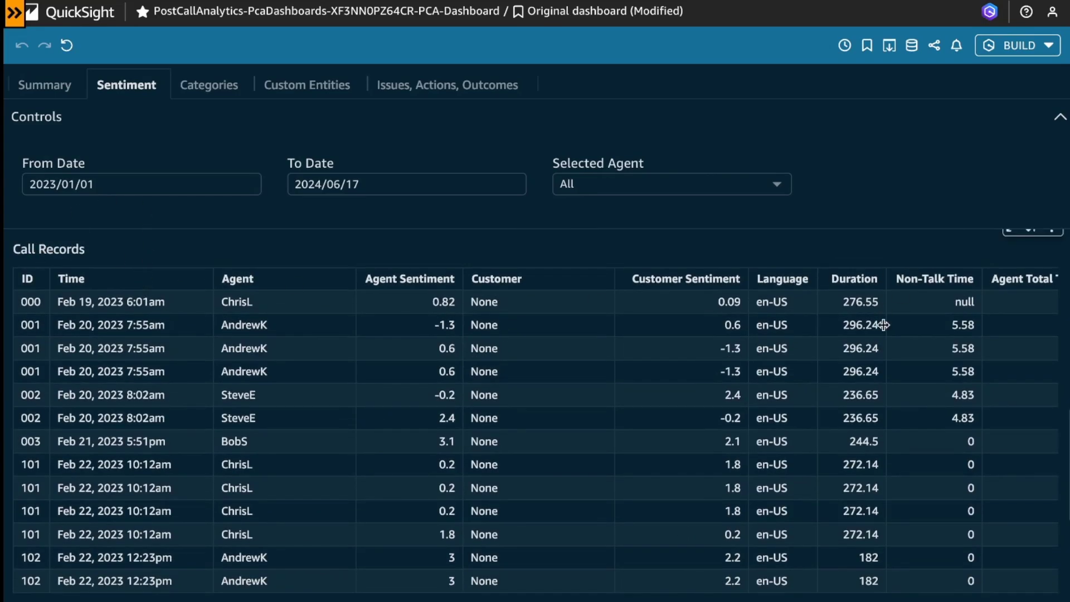
scroll(889, 335, up, 5)
scroll(886, 333, up, 2)
- Move through Categories and Custom Entities to the Issues, Actions, Outcomes sheet and bring up Amazon Q
click(202, 86)
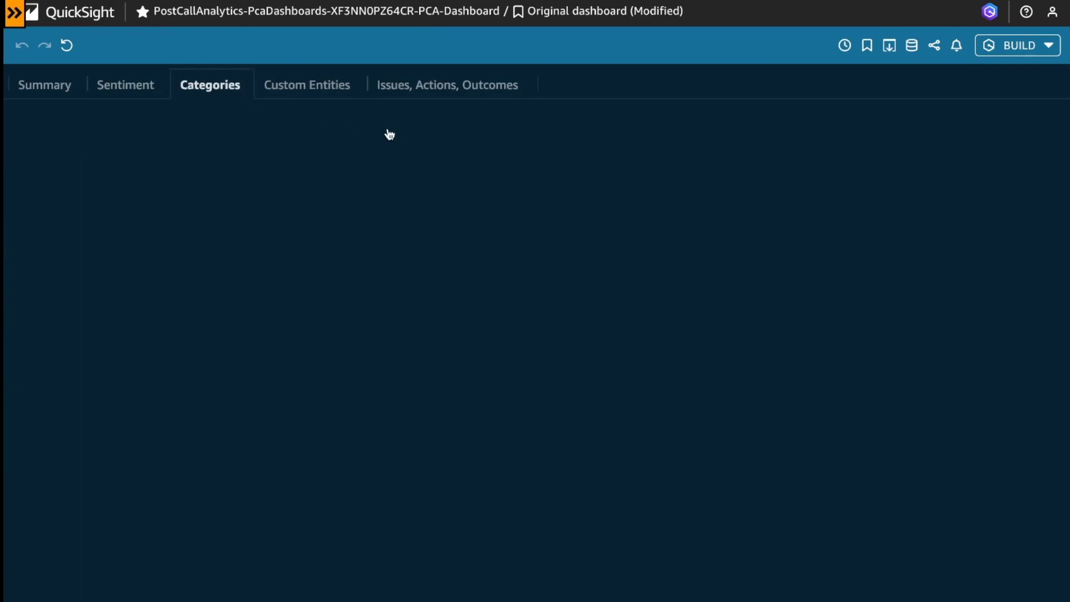
click(337, 86)
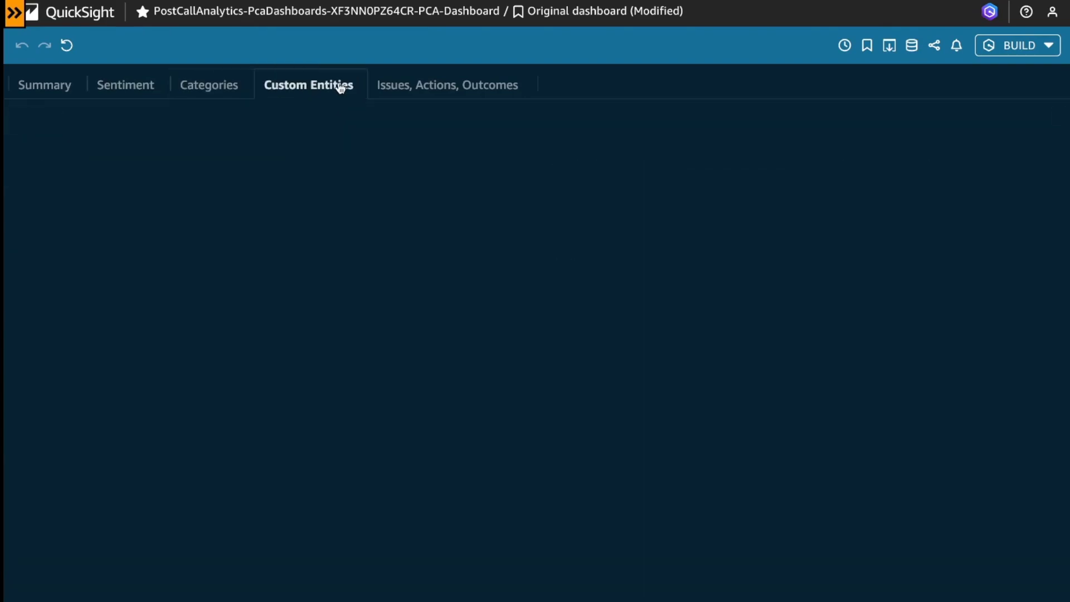
click(424, 89)
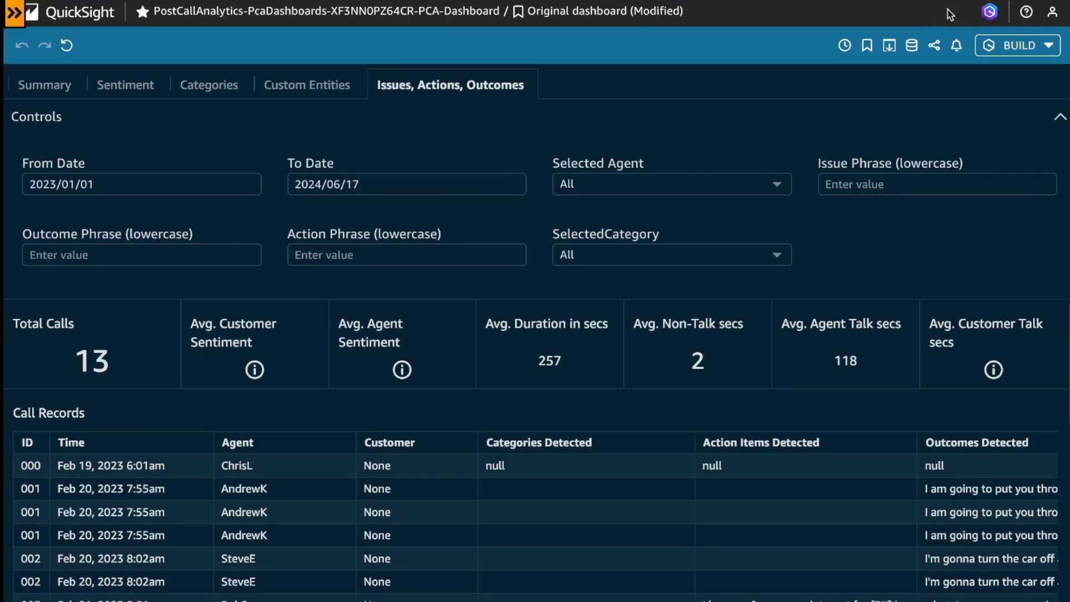
click(990, 12)
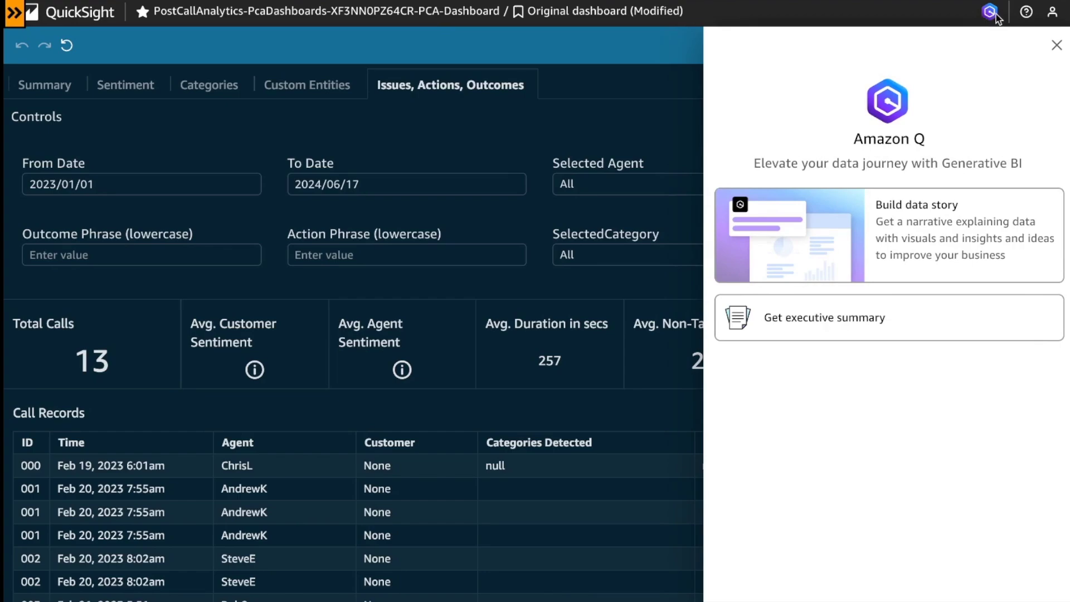
- Generate an Amazon Q executive summary of call totals, average sentiments and talk times
click(1055, 45)
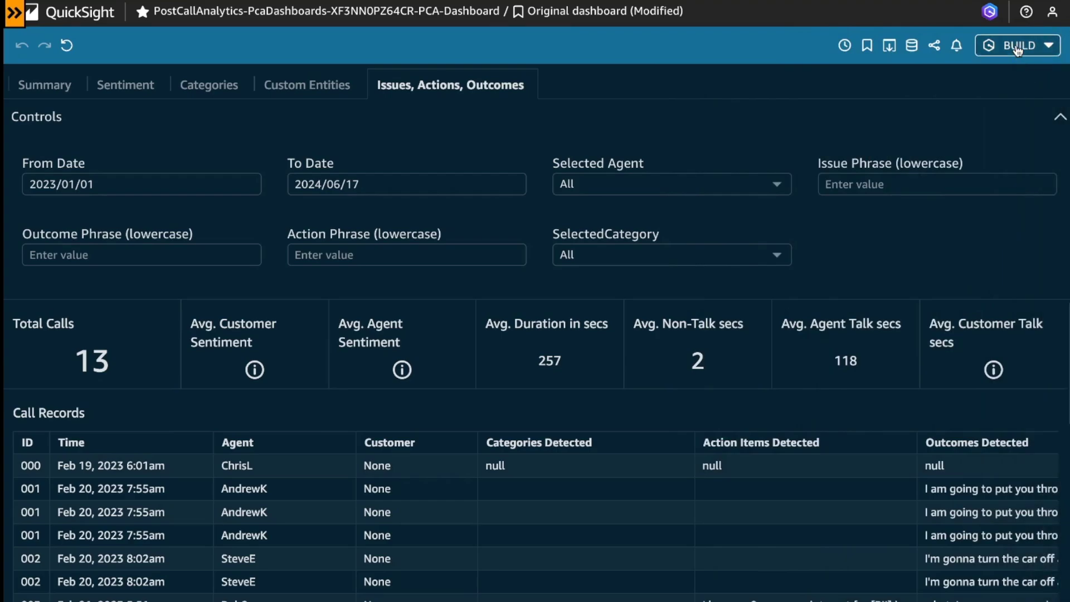
click(1018, 48)
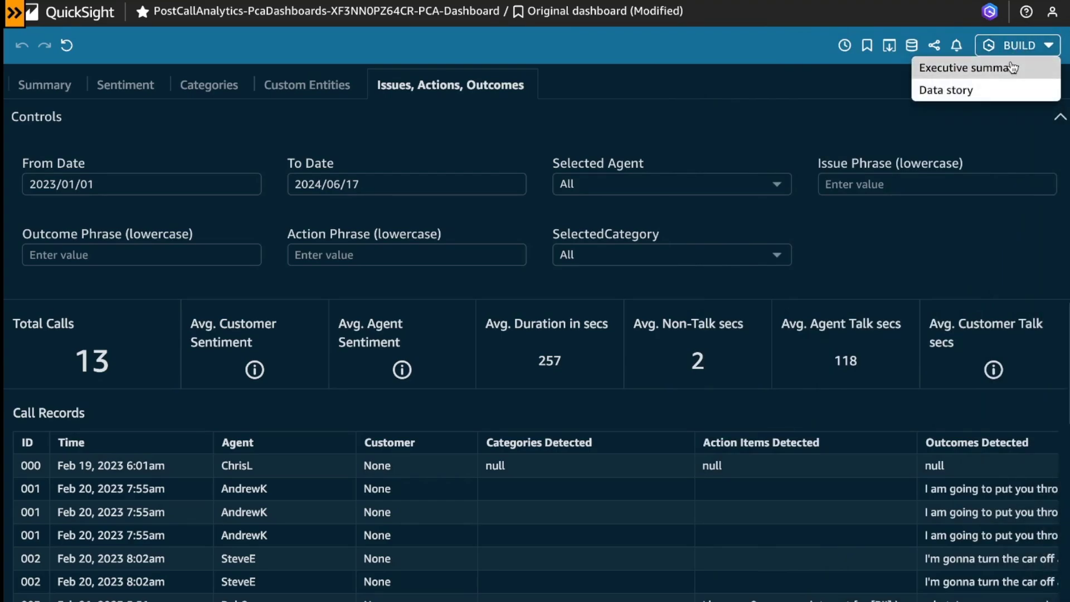
click(1014, 68)
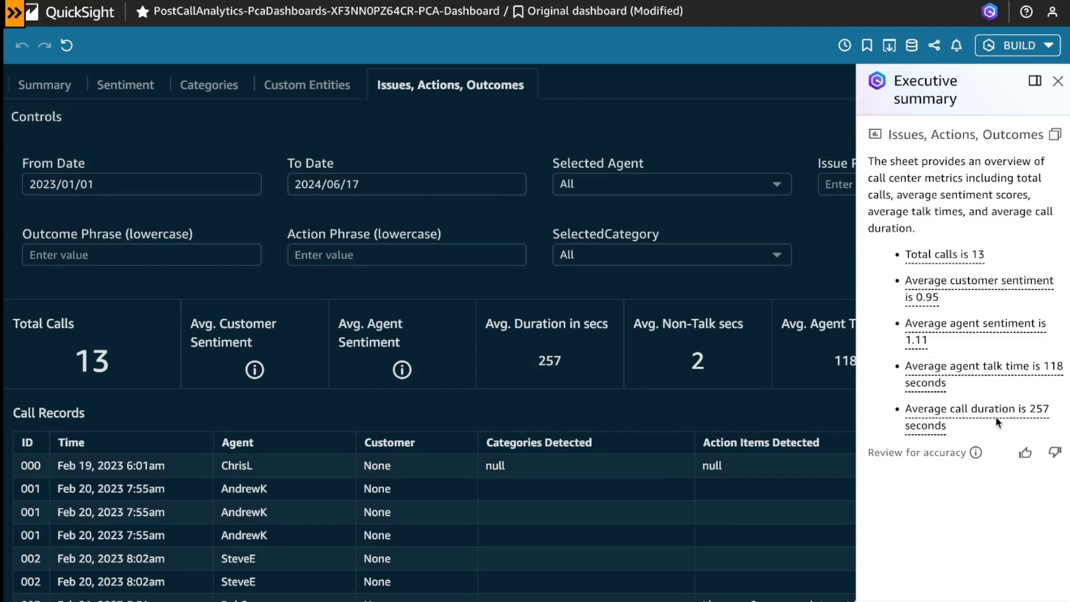
drag(974, 432, 882, 233)
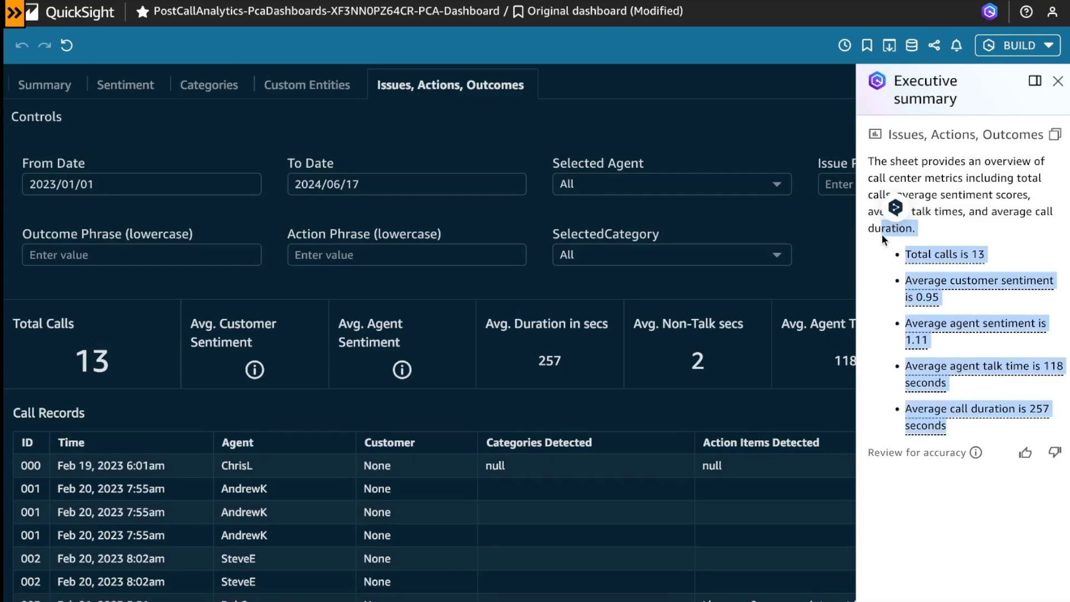
click(37, 89)
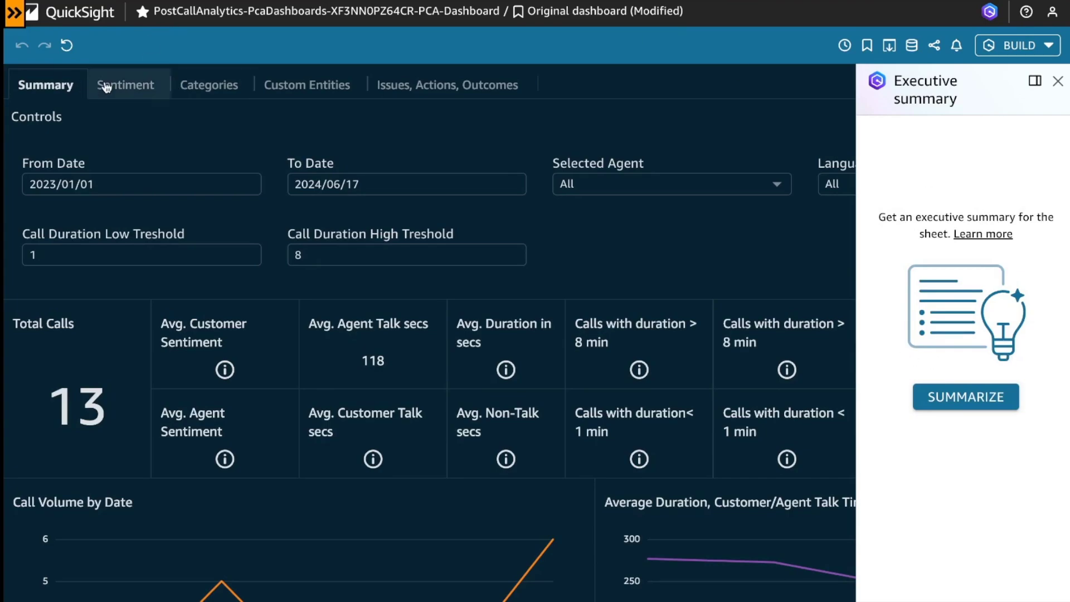
- Summarize the Summary sheet (13 calls, peak of 6 on February 22, 2023) and start a data story
click(999, 413)
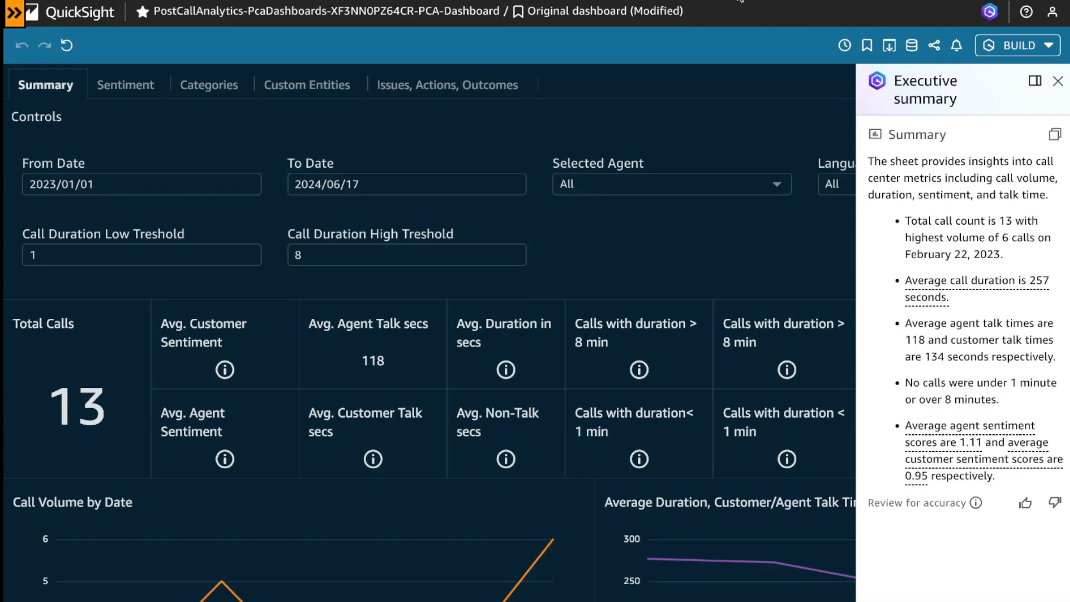
click(1047, 47)
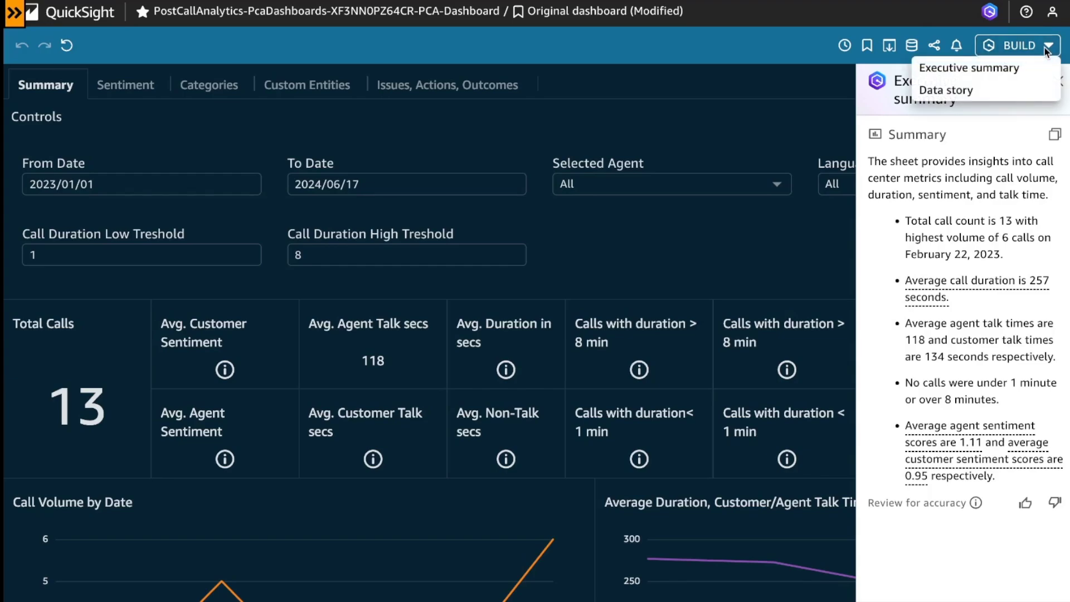
click(981, 98)
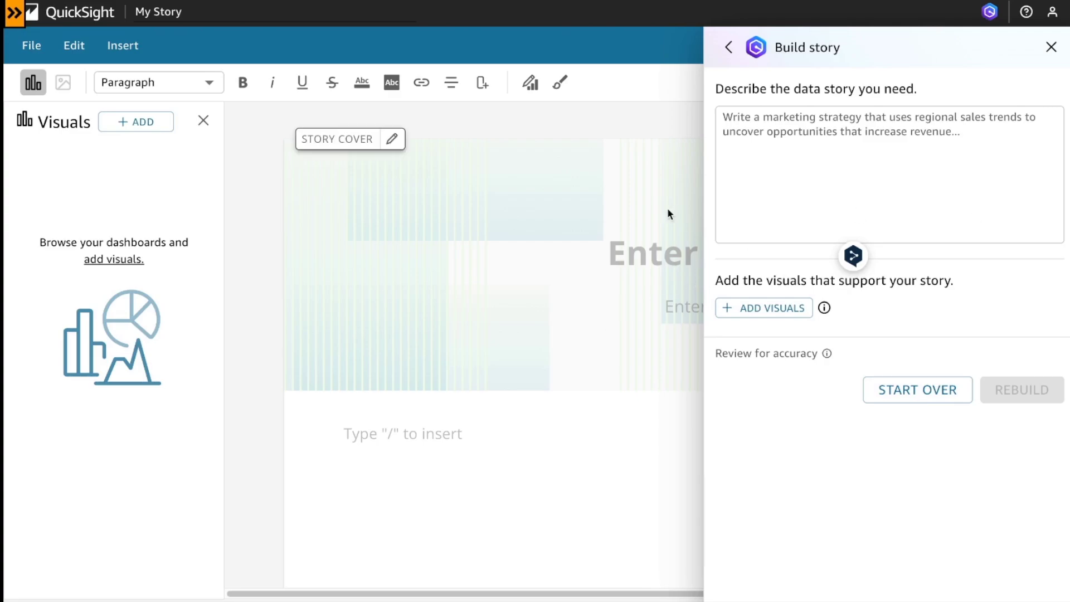
- Describe the story as a contact-center trends and improvement report being sent to the CIO
click(772, 136)
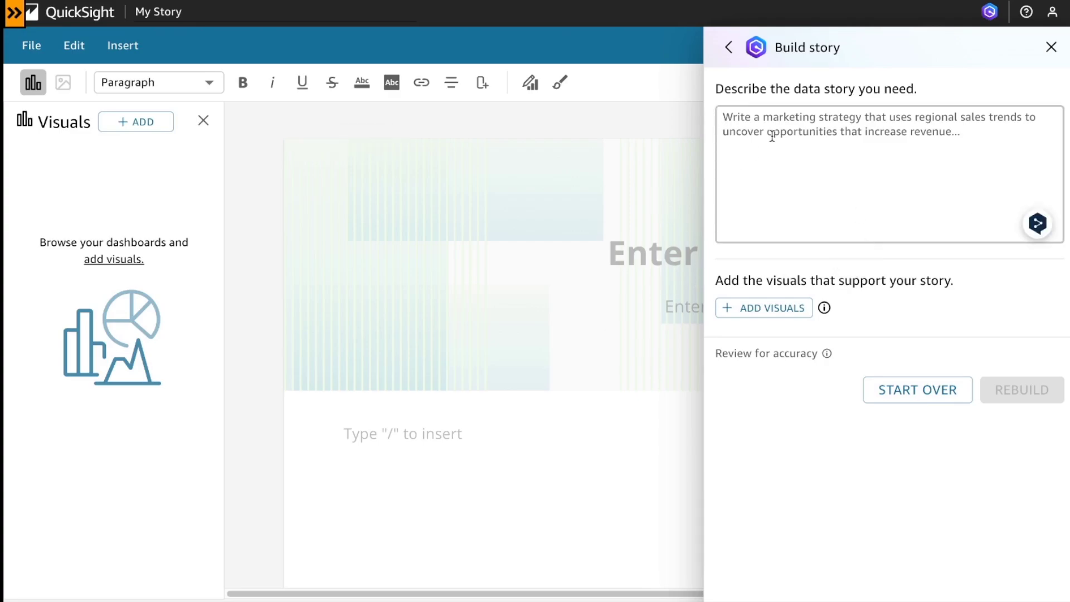
text(I'm)
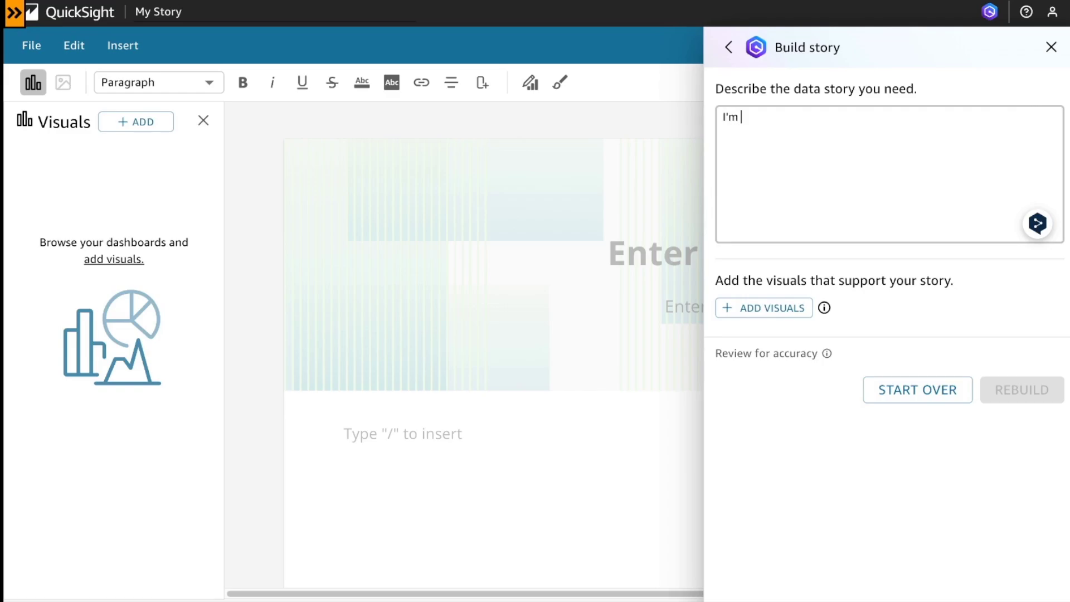
text( the manager of co)
text(nc)
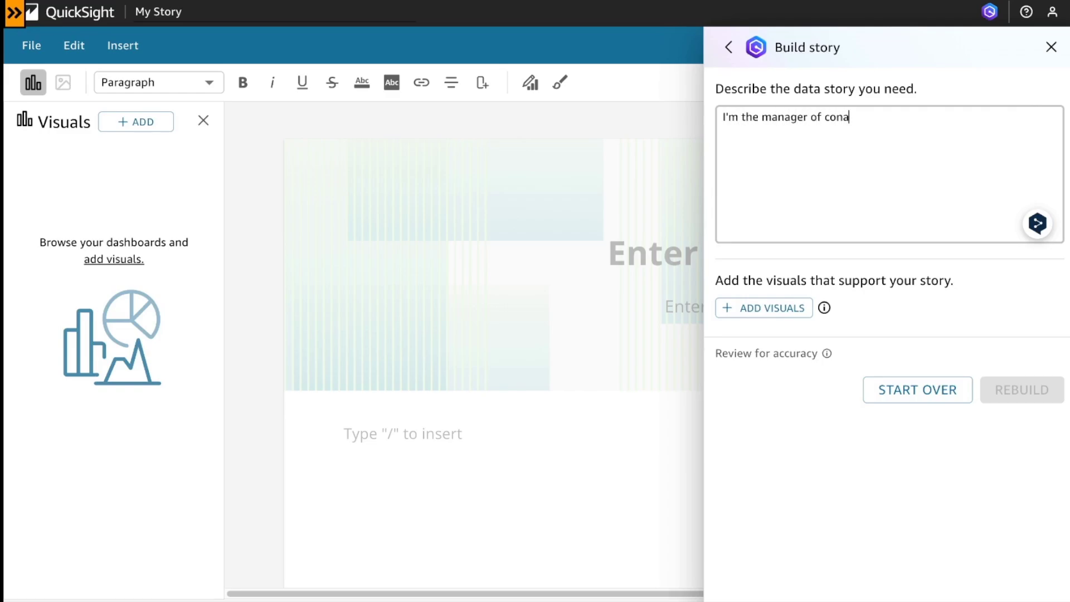
key(BackSpace)
text(tact center, I'd like to)
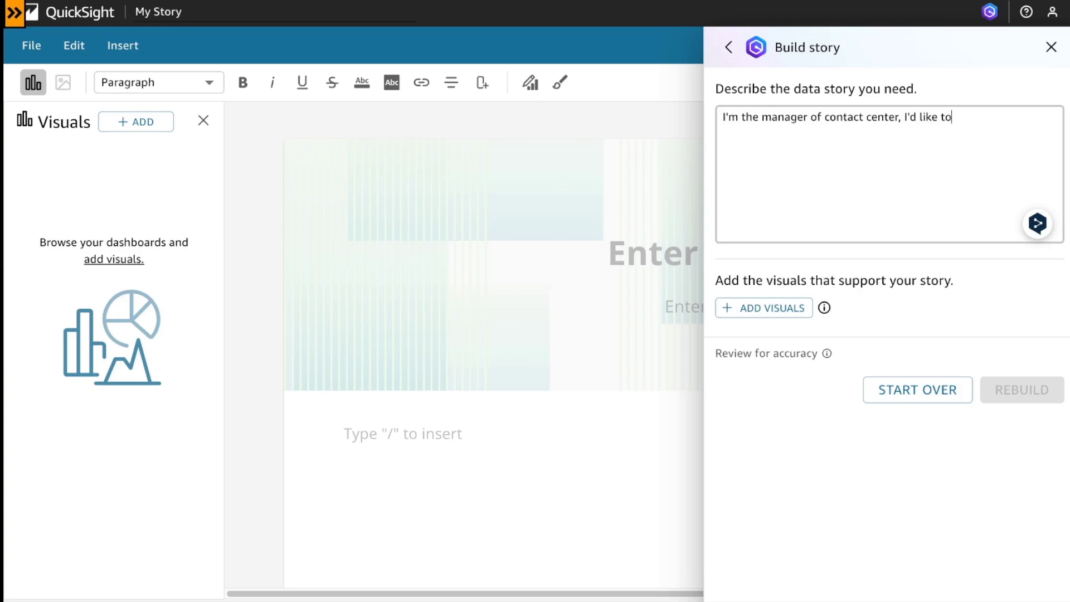
text( t)
key(BackSpace)
text(generate a repp)
text( about tr)
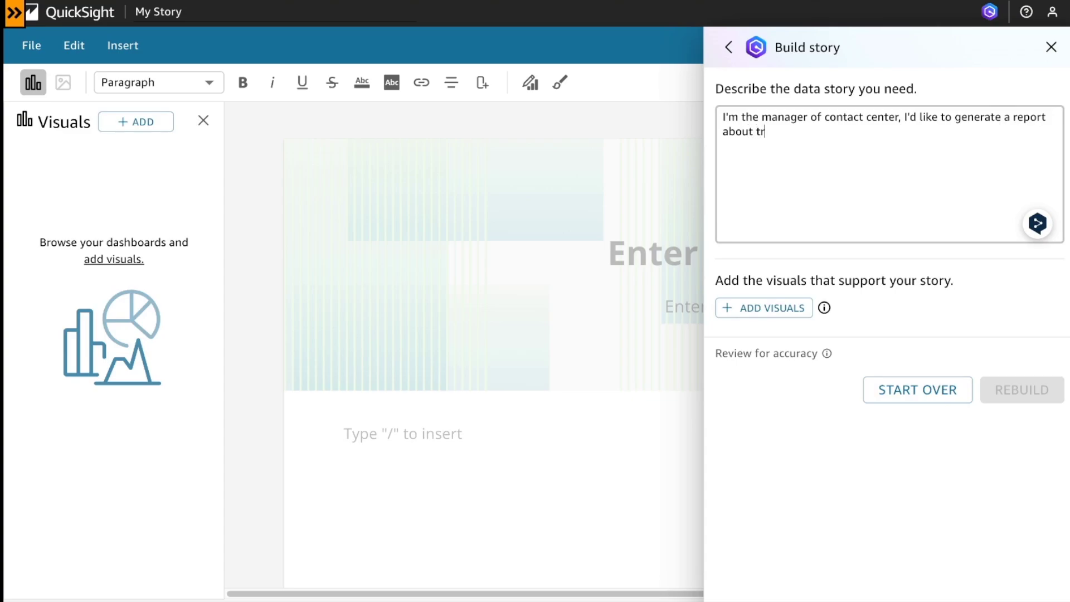
text(ends and how to impro)
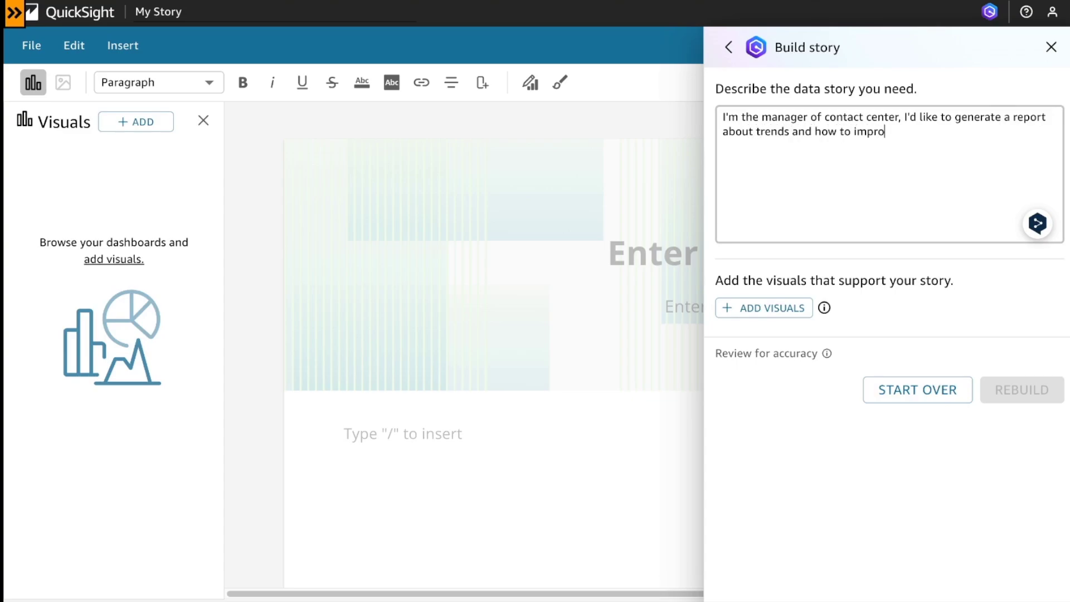
text(ve my contc)
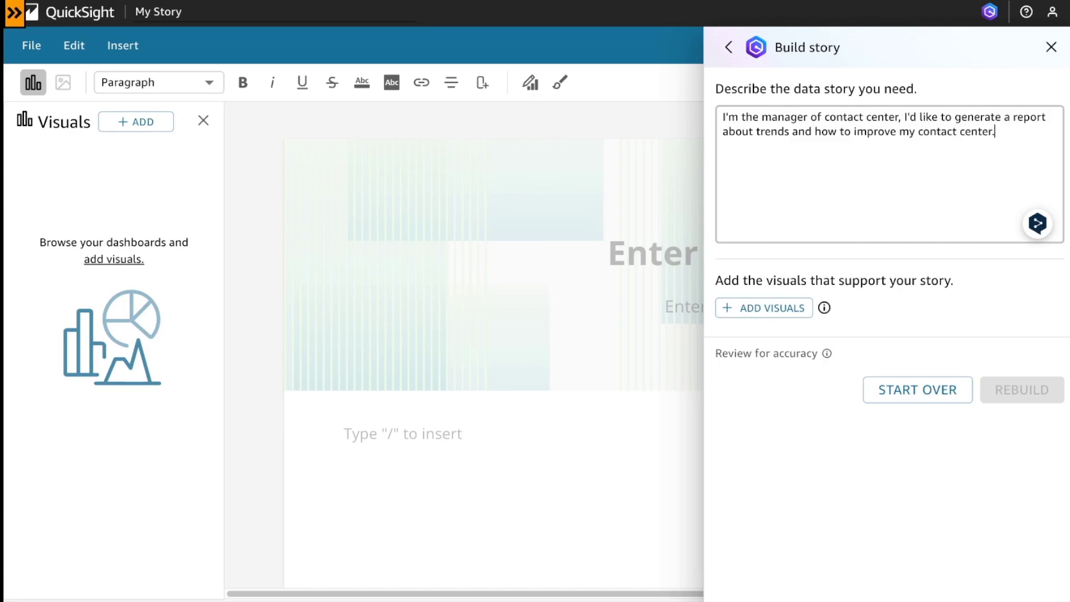
key(Return)
text(This report is goin)
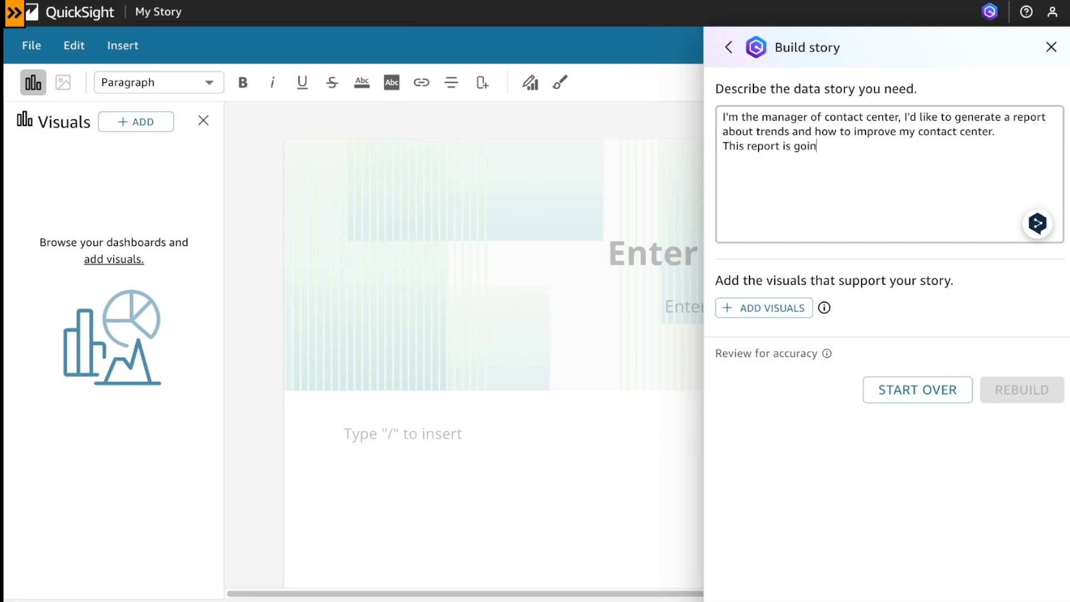
text(g to be send to my CIO)
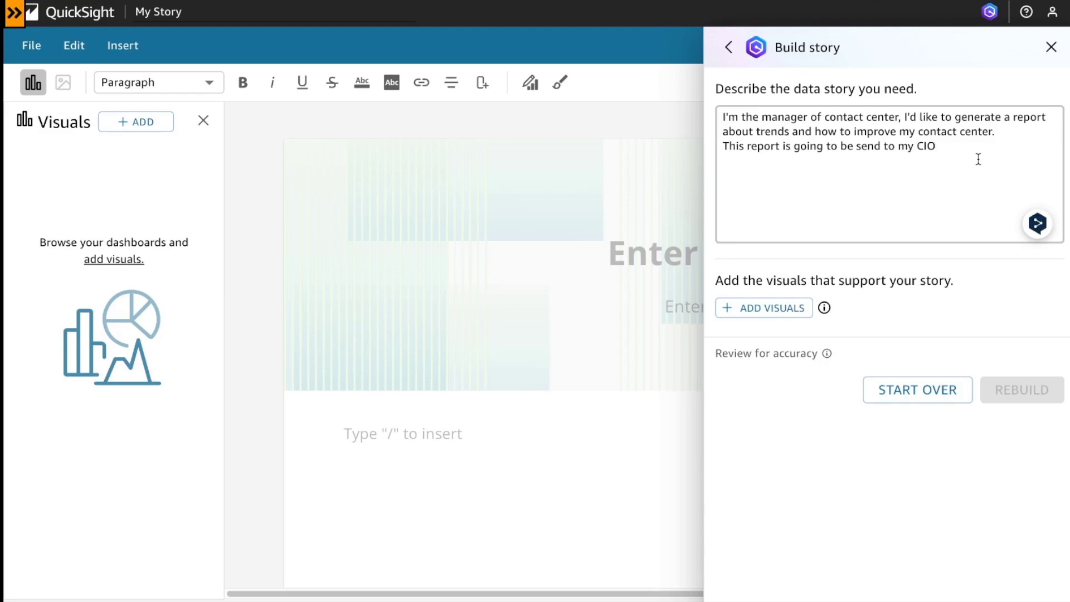
click(778, 313)
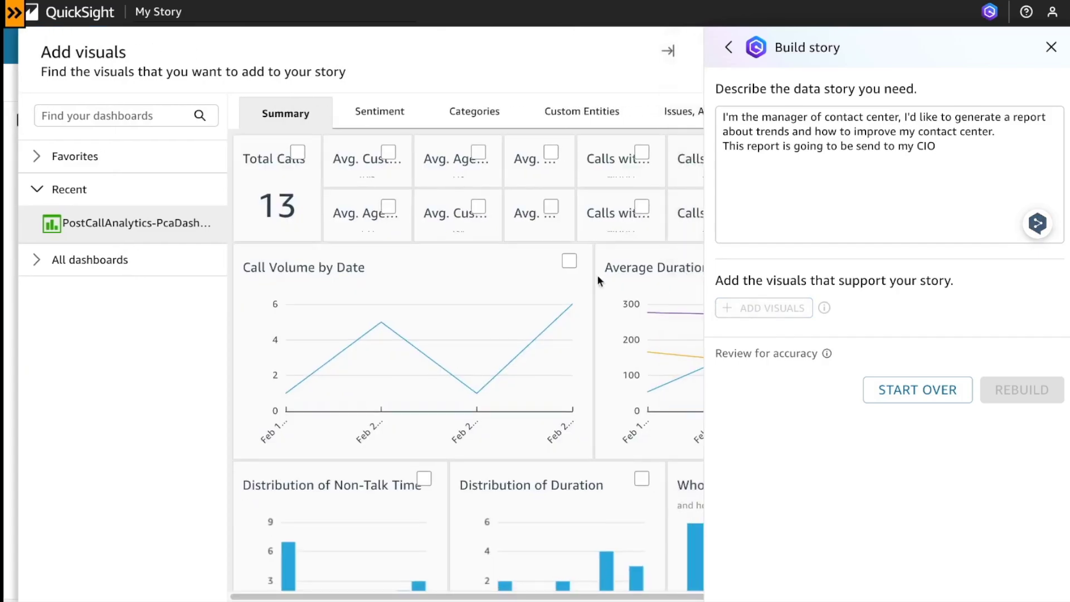
- Add the Call Records table and the Distribution of Customer Sentiment chart as story visuals
click(691, 112)
click(388, 215)
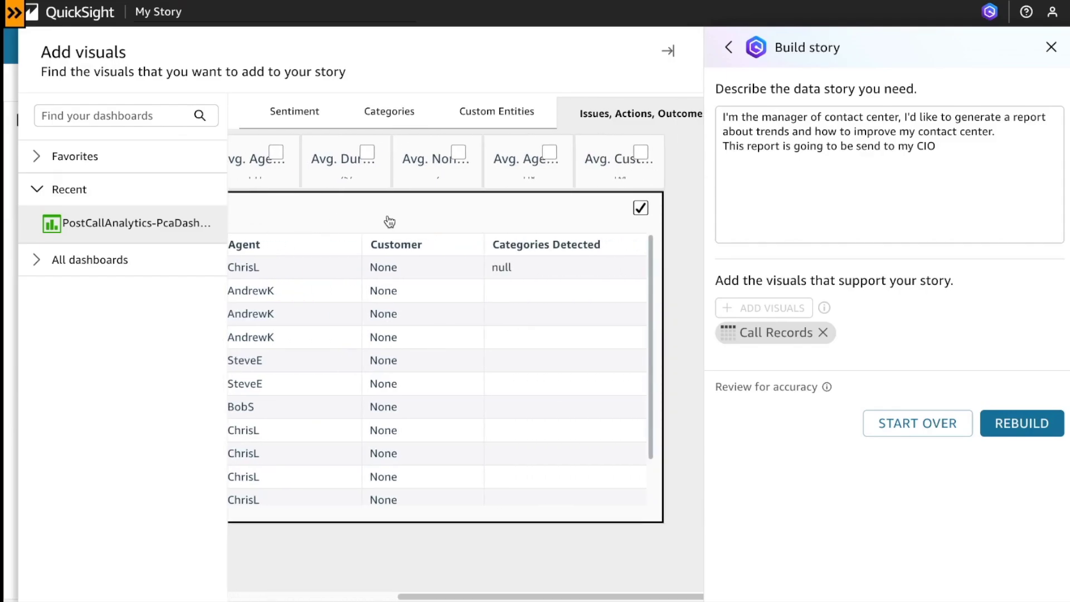
click(314, 107)
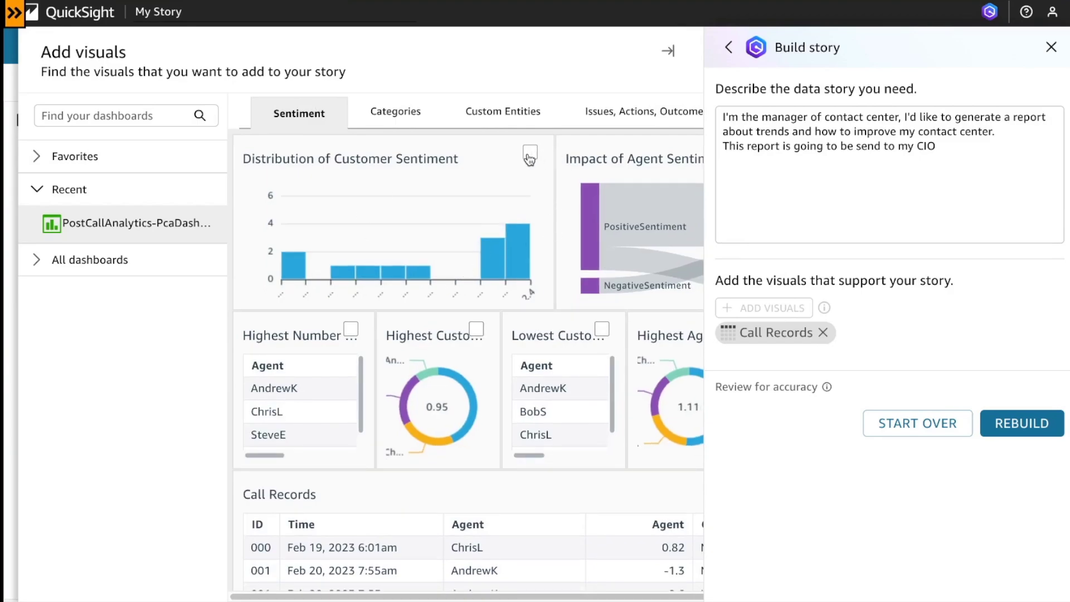
click(529, 160)
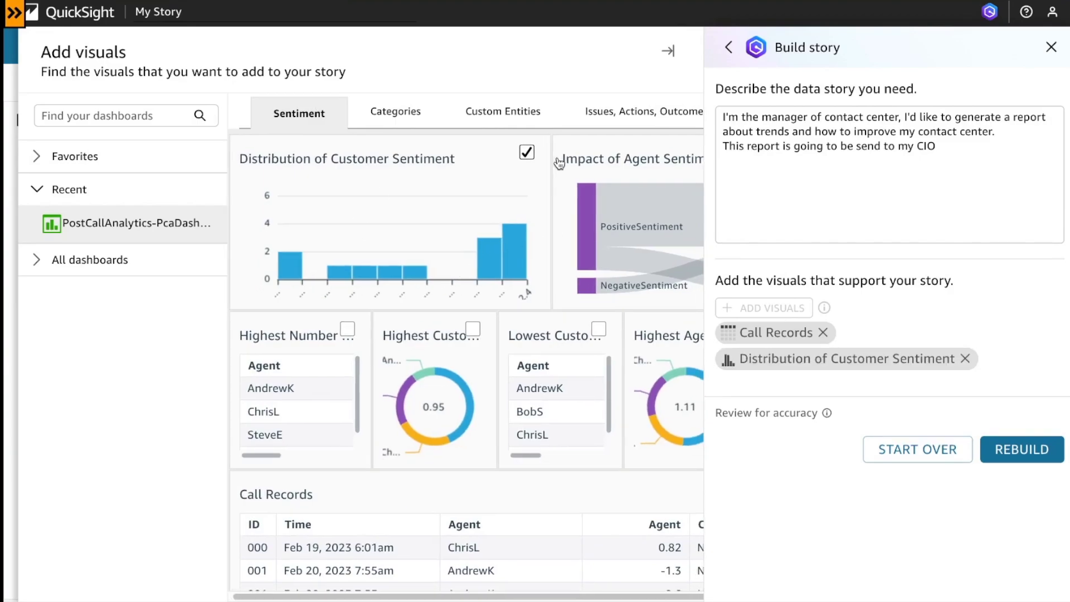
scroll(559, 163, right, 2)
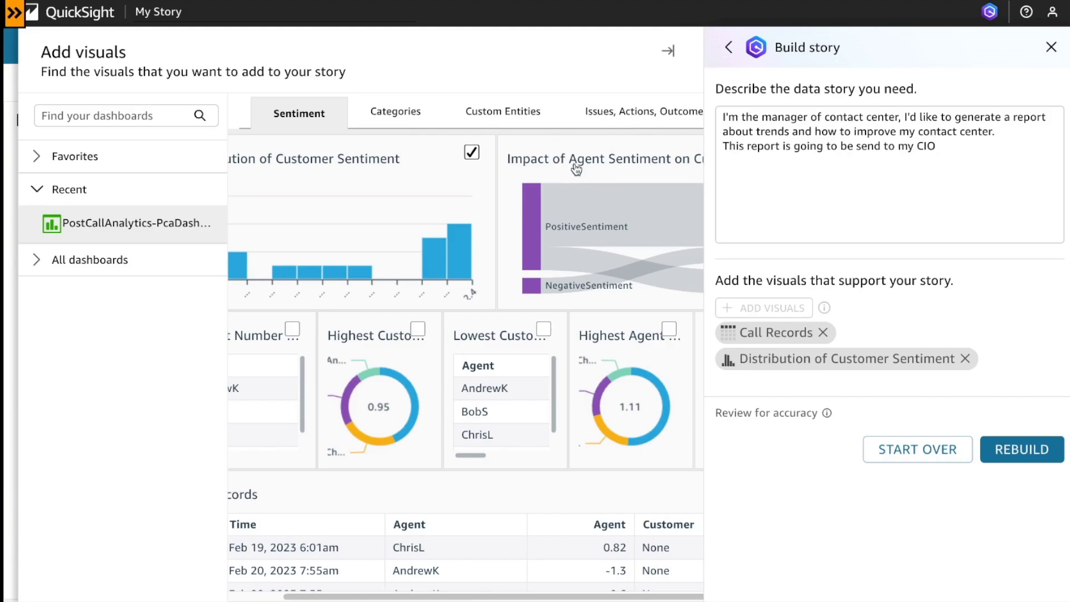
click(577, 168)
click(650, 163)
- Add Highest Number of Calls Per Agent, Highest/Lowest Customer Sentiment and Highest Agent Sentiment visuals
scroll(344, 318, down, 1)
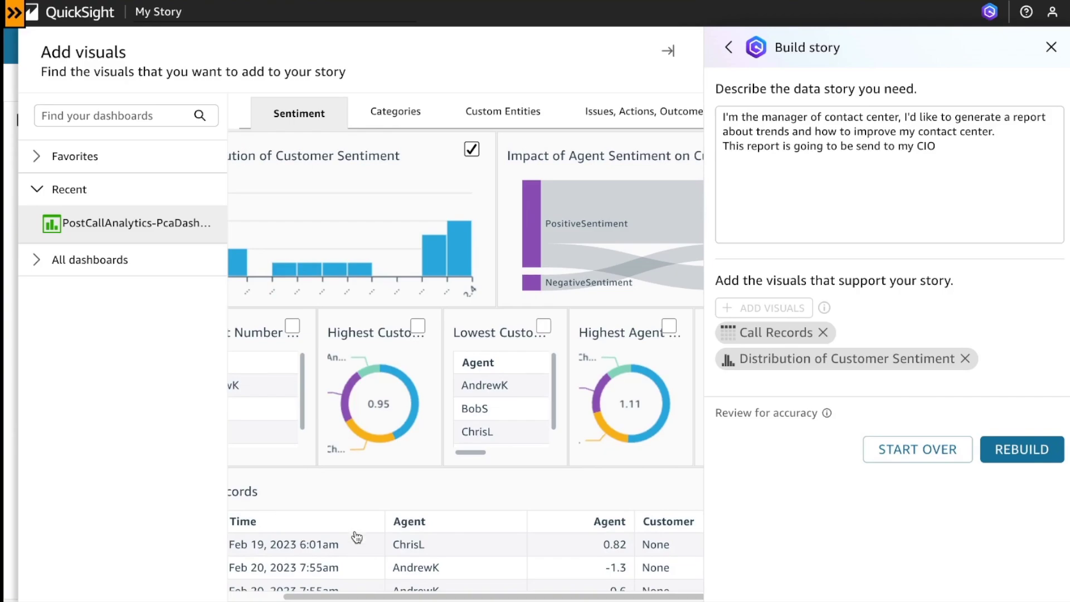
drag(355, 598, 301, 598)
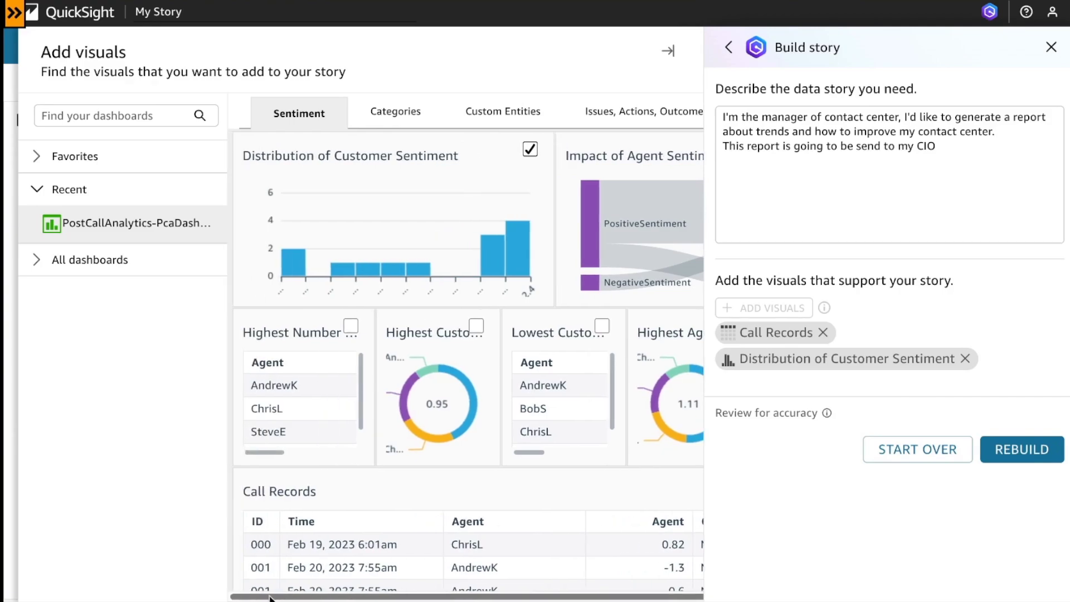
click(350, 328)
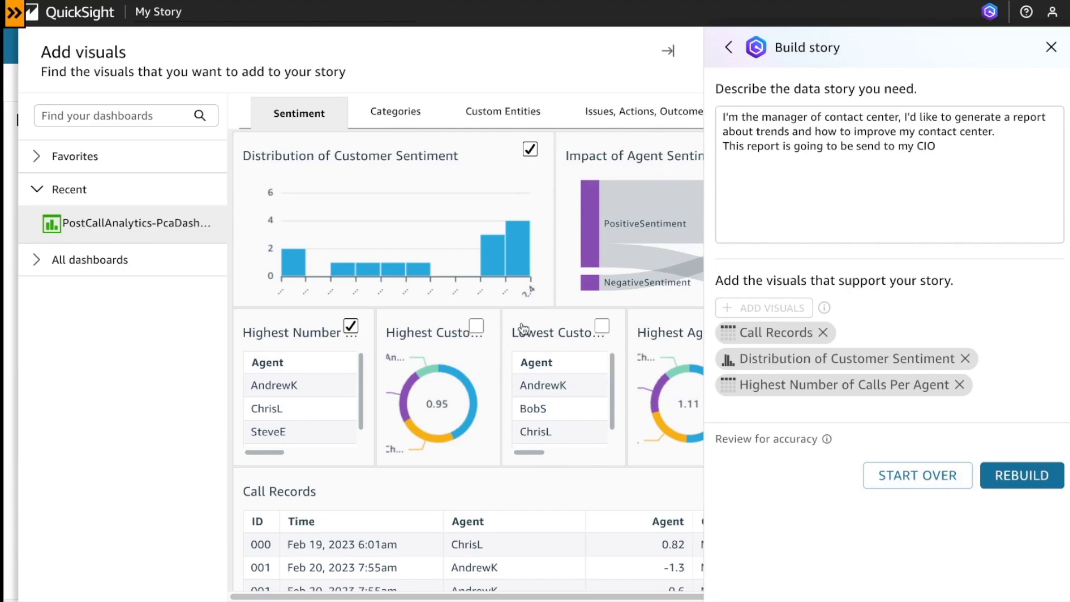
click(478, 328)
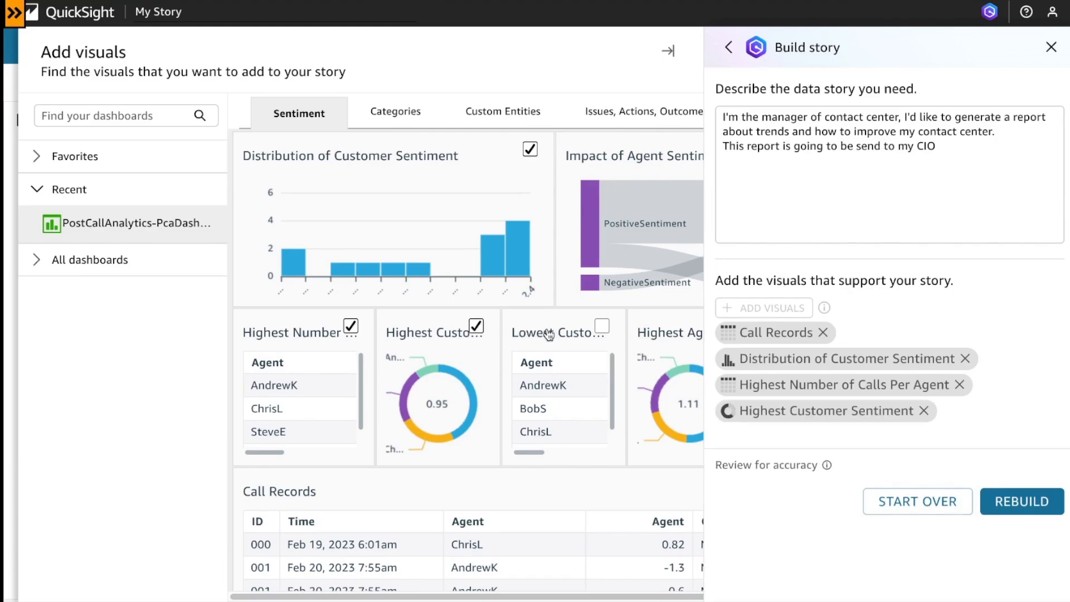
click(602, 327)
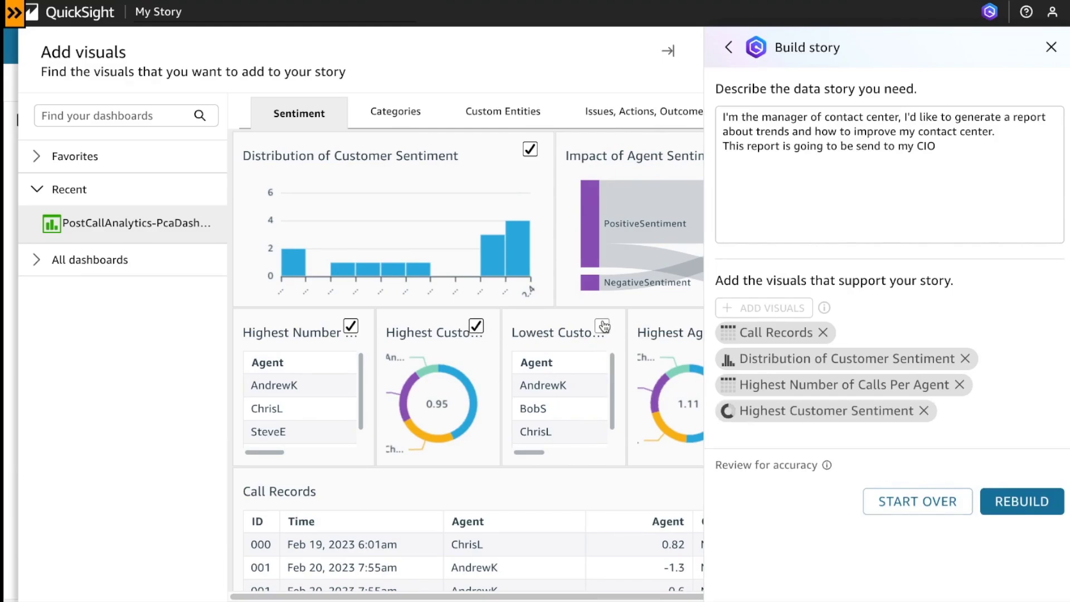
scroll(661, 343, right, 2)
click(666, 329)
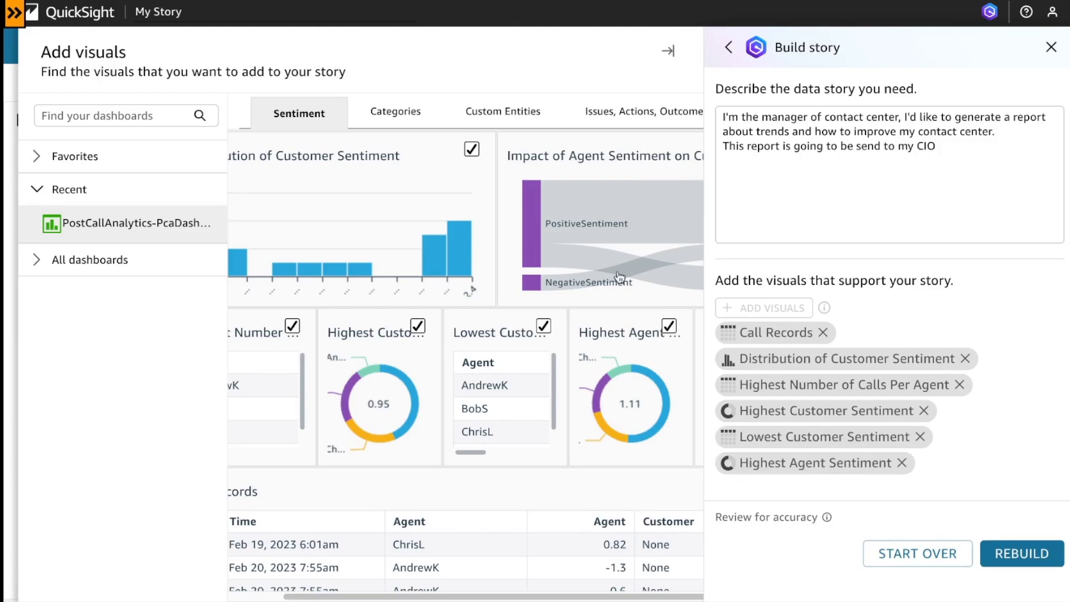
- Re-add the Call Records table and rebuild the story from the chosen visuals
click(636, 114)
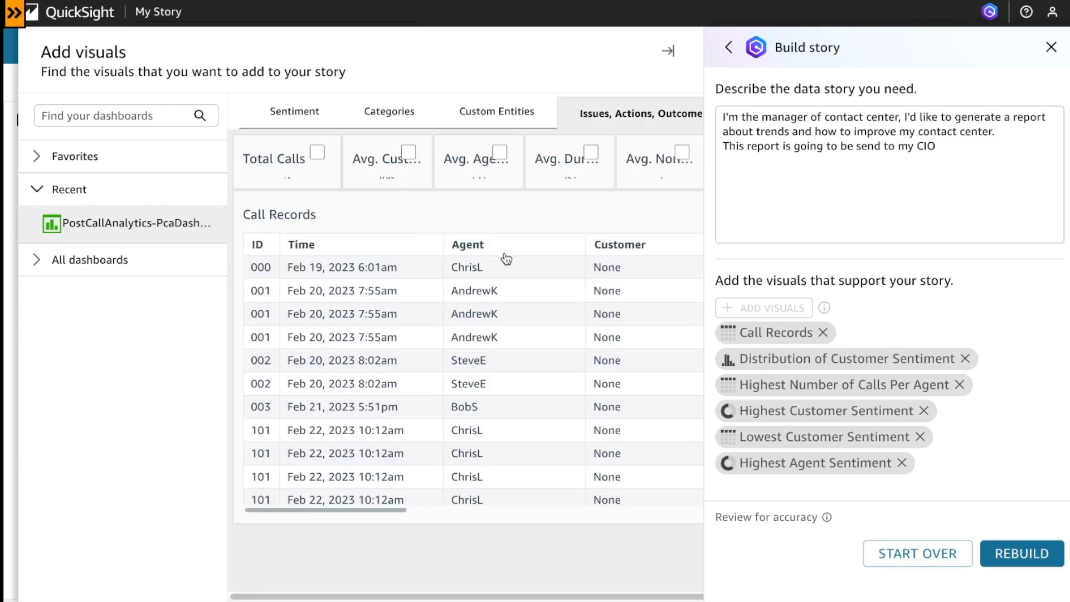
drag(390, 509, 690, 513)
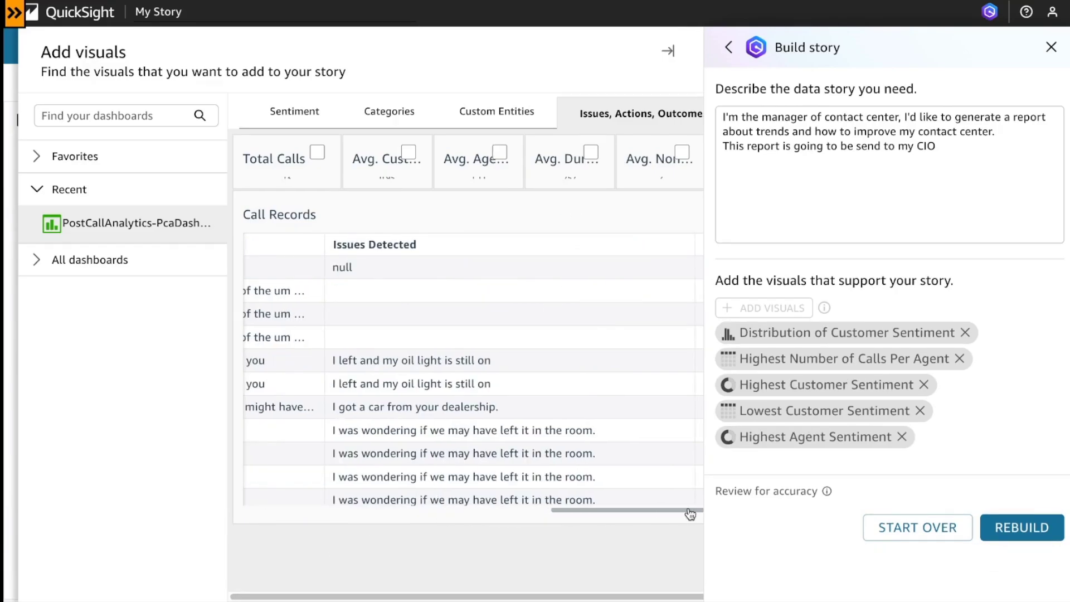
click(658, 512)
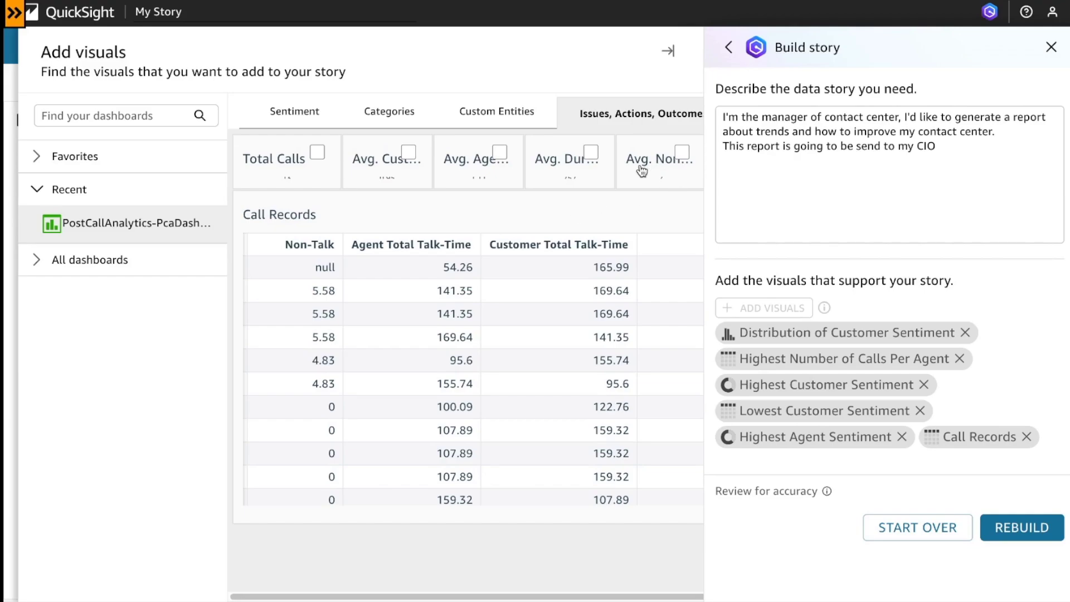
click(1023, 528)
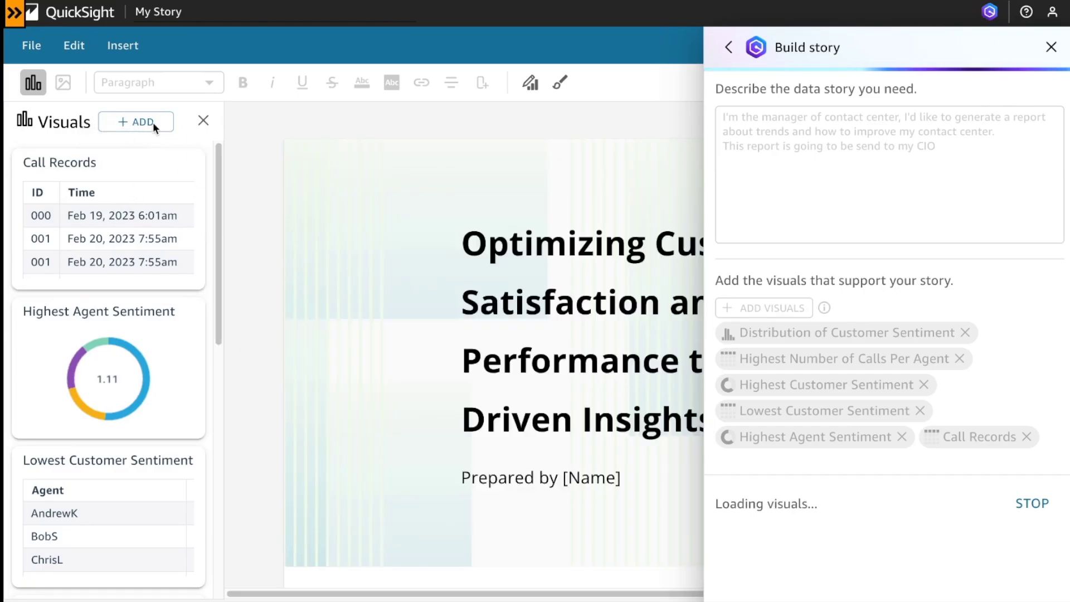
- Look over the generated 'Optimizing…Data-Driven Insights' story and restyle it with the Modern theme
mouse_move(193, 166)
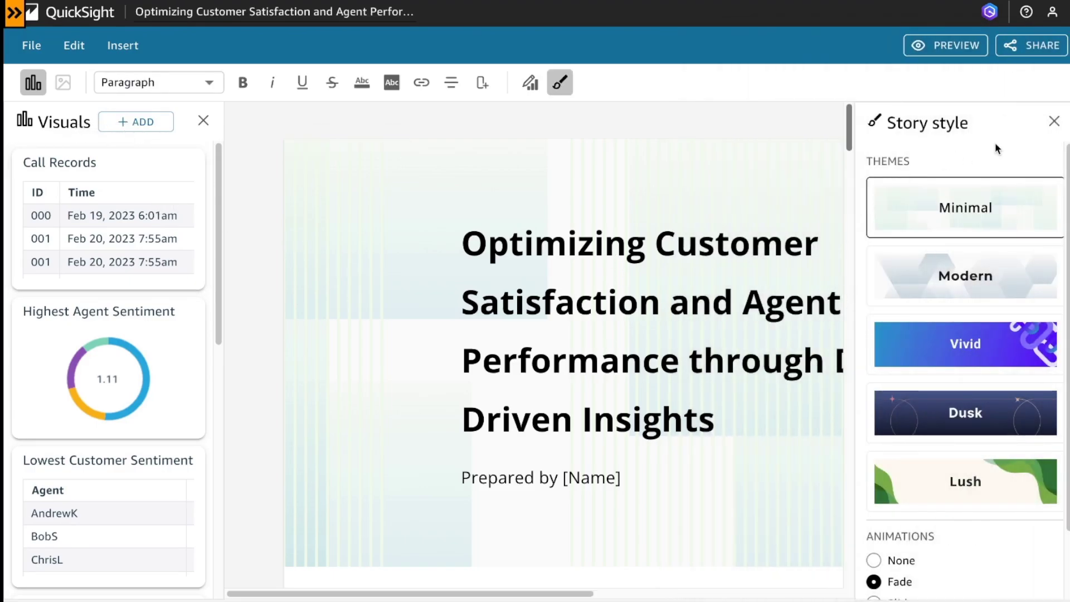
scroll(681, 299, down, 8)
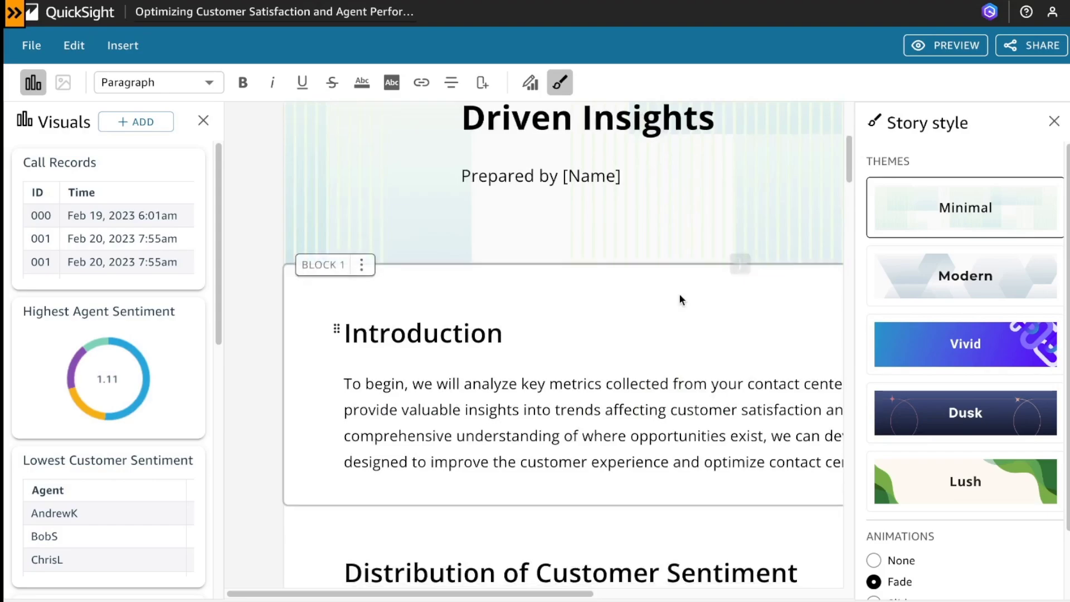
scroll(678, 288, down, 3)
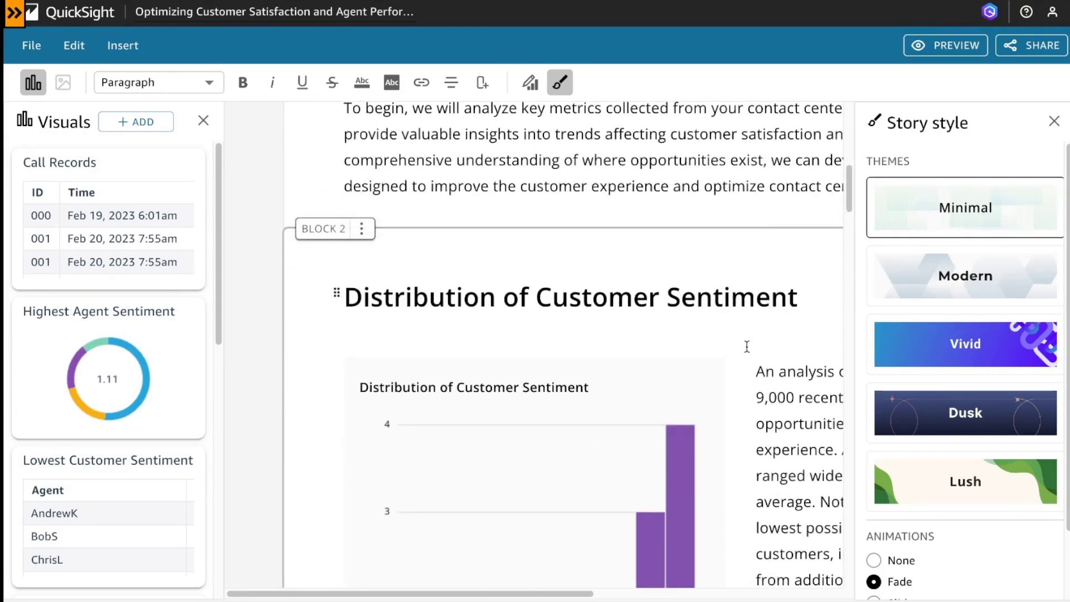
scroll(745, 346, up, 1)
scroll(744, 341, up, 10)
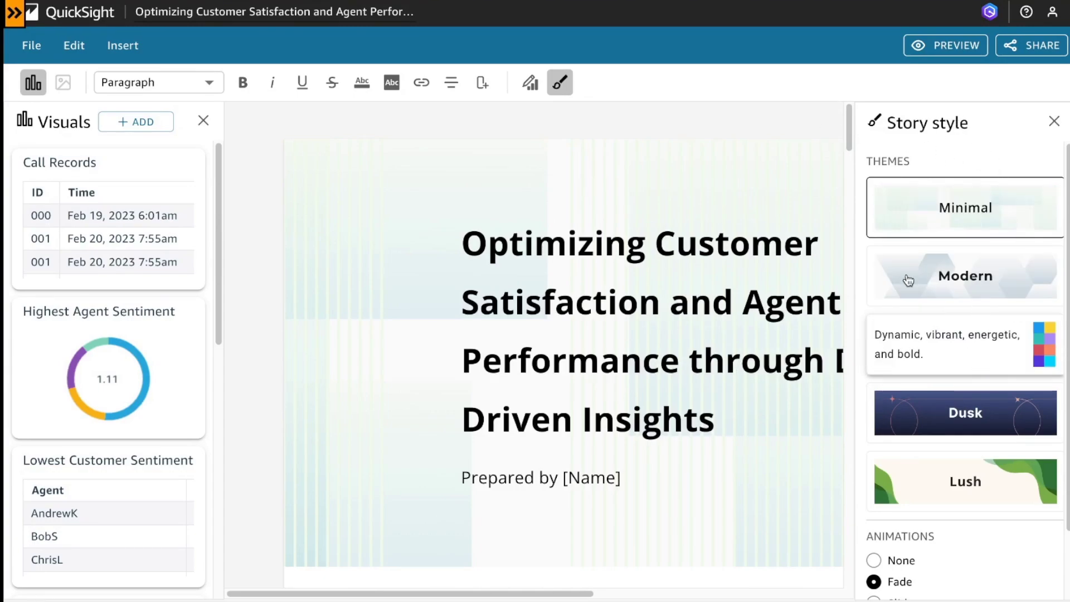
click(939, 286)
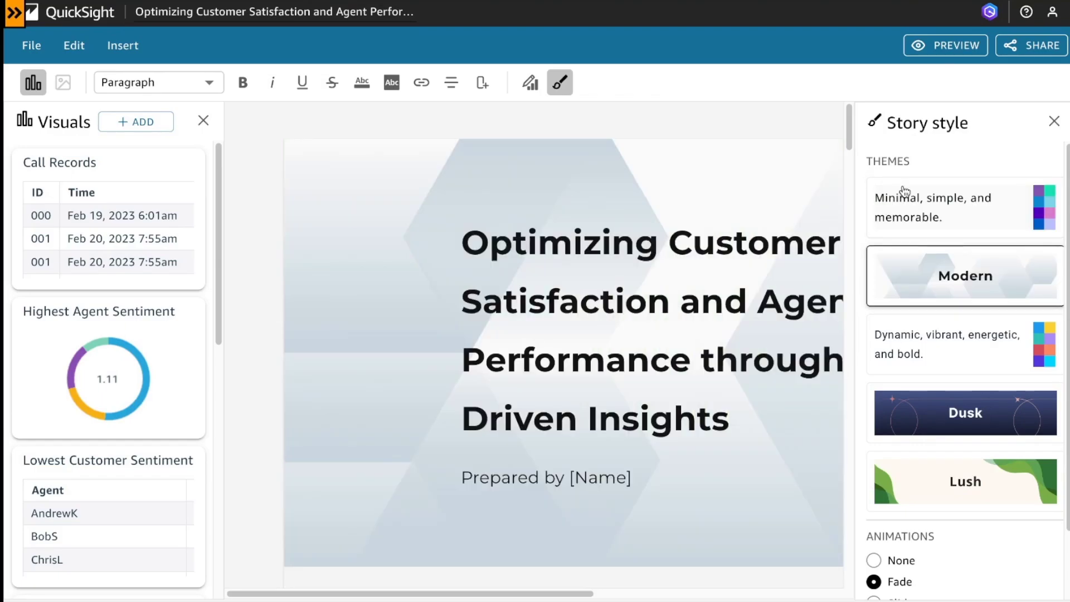
click(1054, 121)
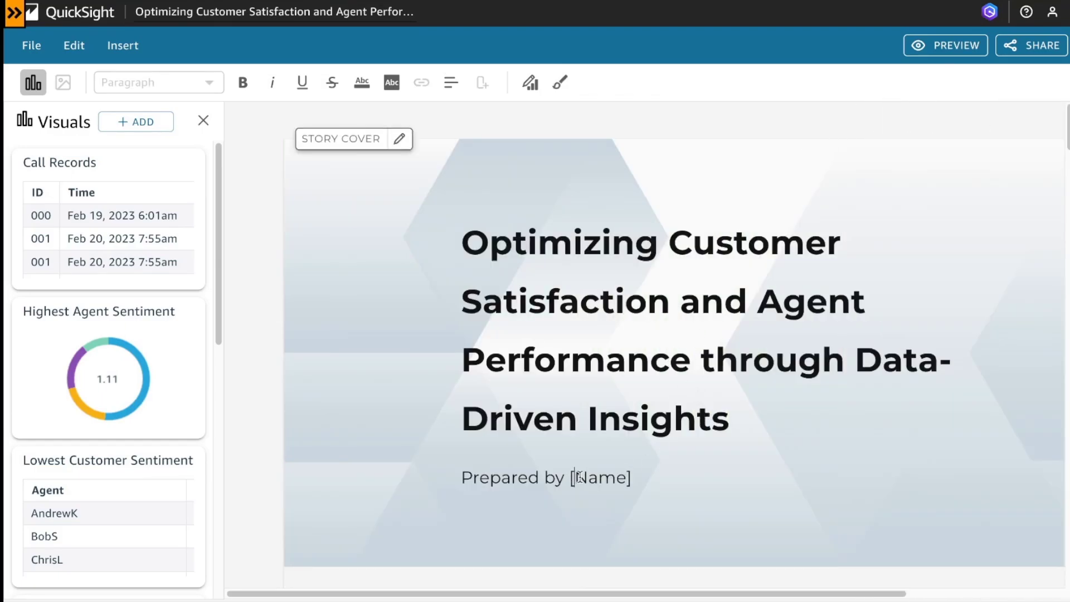
- Replace the cover's [Name] placeholder with 'manager contact center'
drag(574, 478, 636, 479)
key(BackSpace)
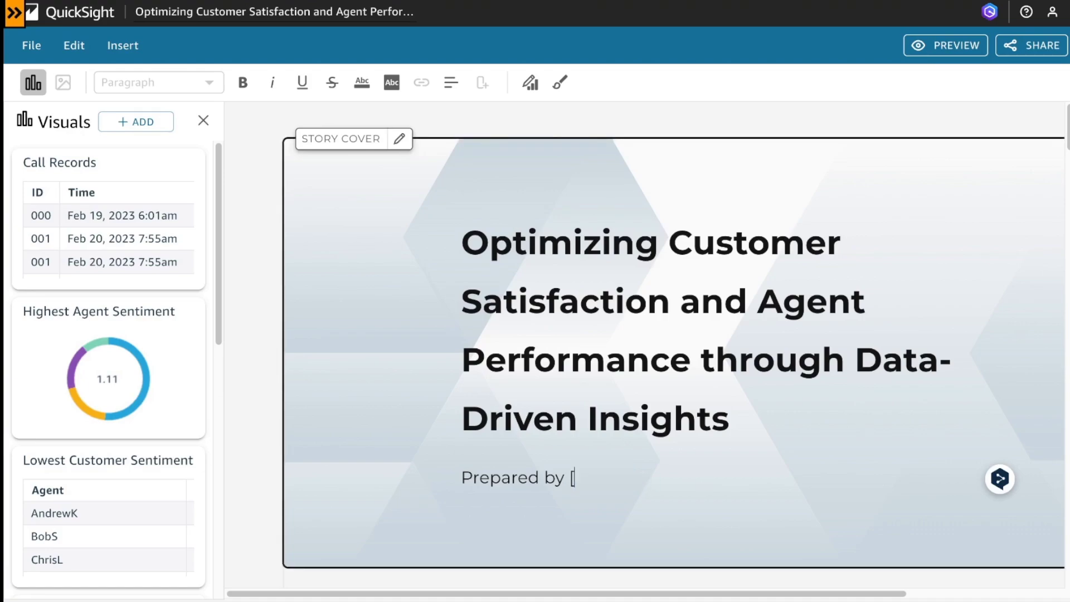
key(BackSpace)
text(manager contact center)
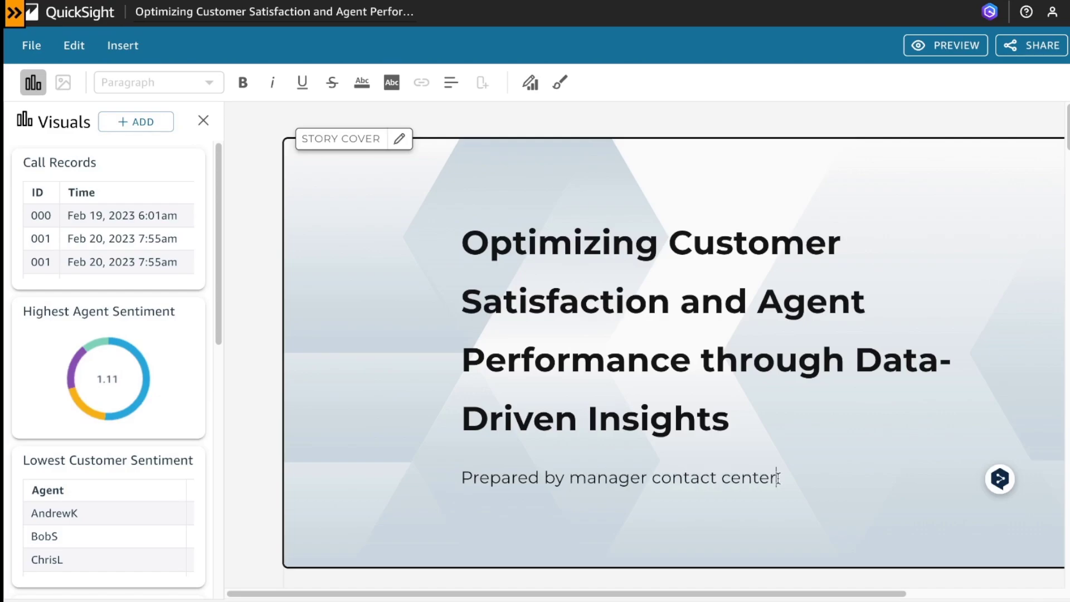
scroll(614, 365, down, 5)
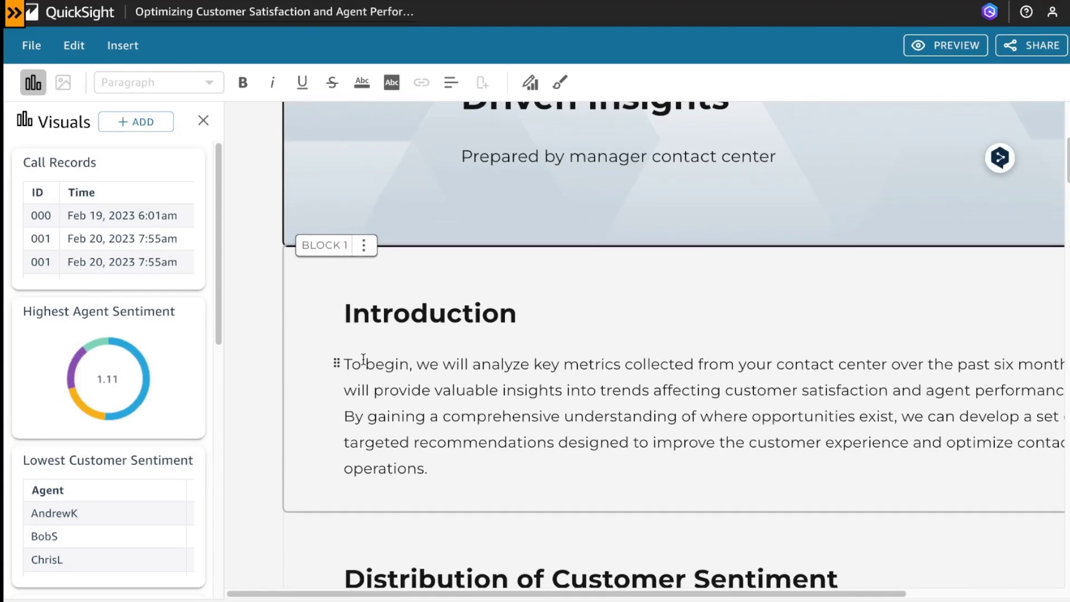
scroll(374, 366, down, 2)
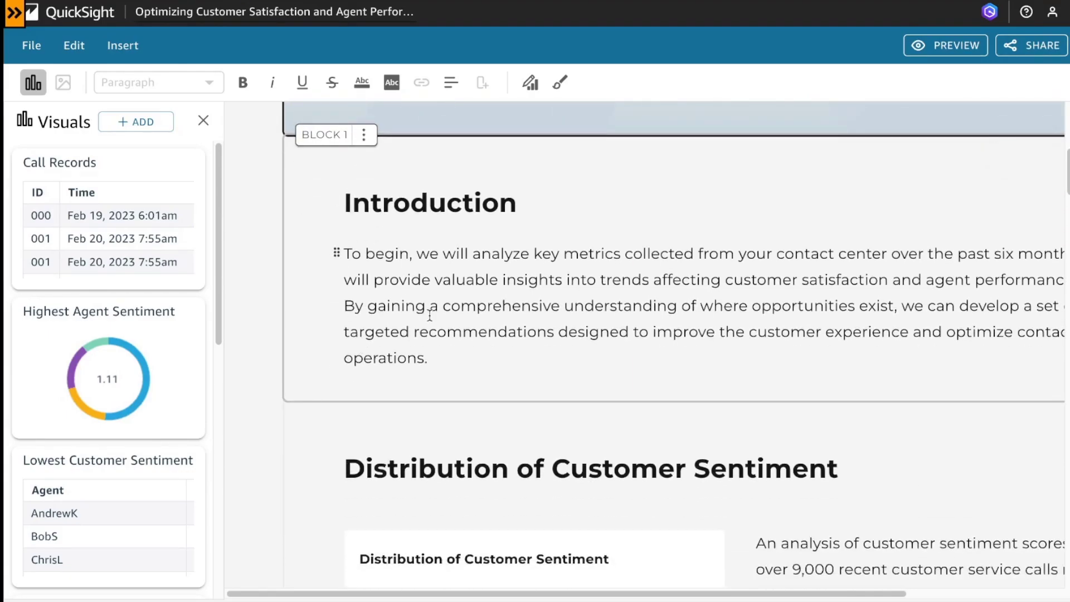
- Check the Introduction block's options, leaving them unchanged, and move down to later story blocks
click(365, 138)
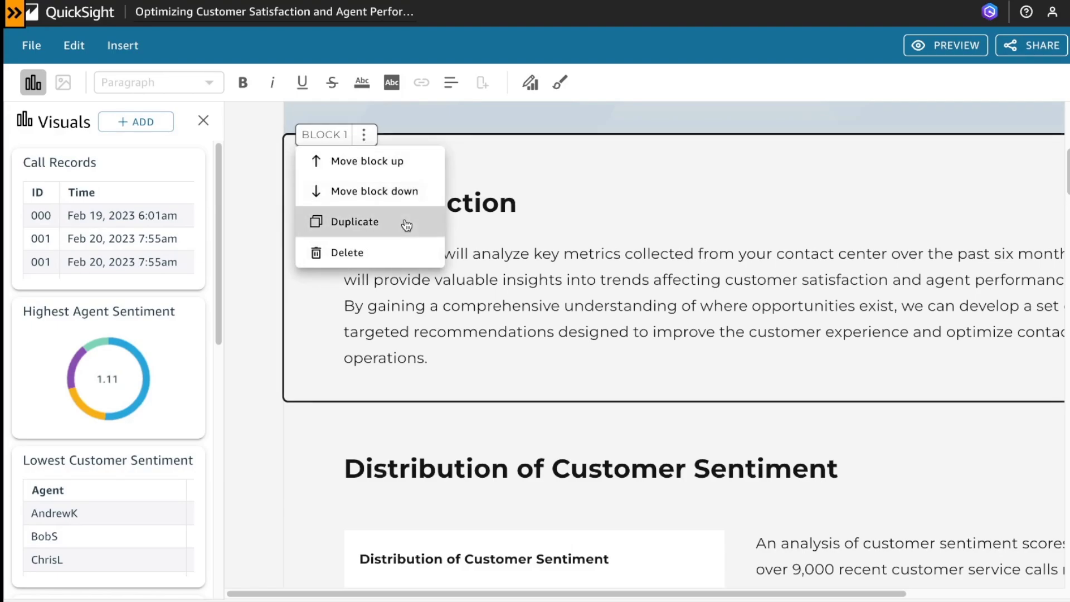
click(863, 490)
scroll(836, 474, down, 5)
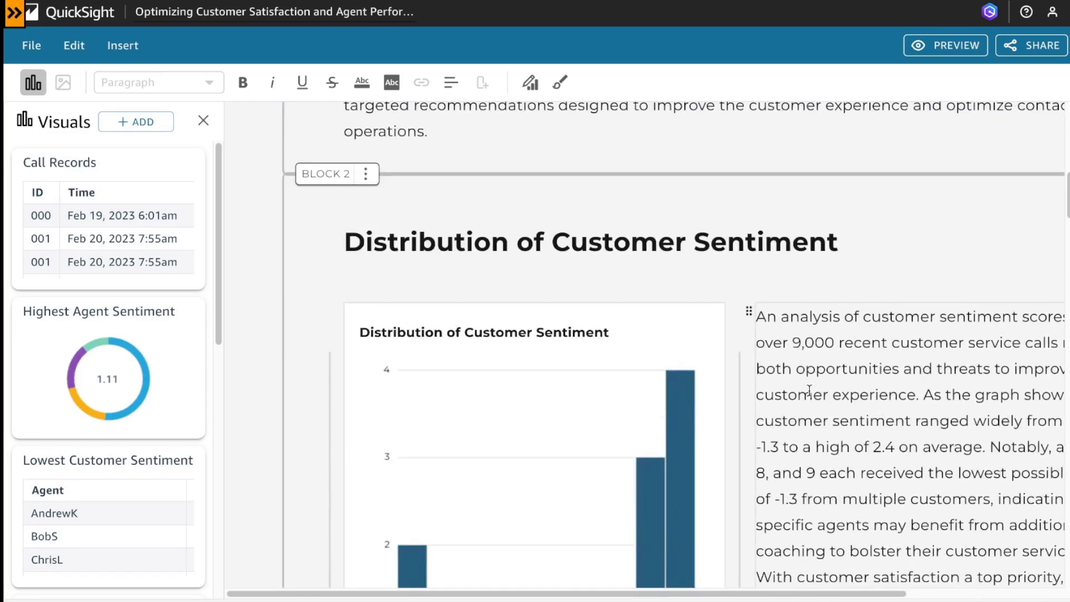
scroll(812, 391, down, 1)
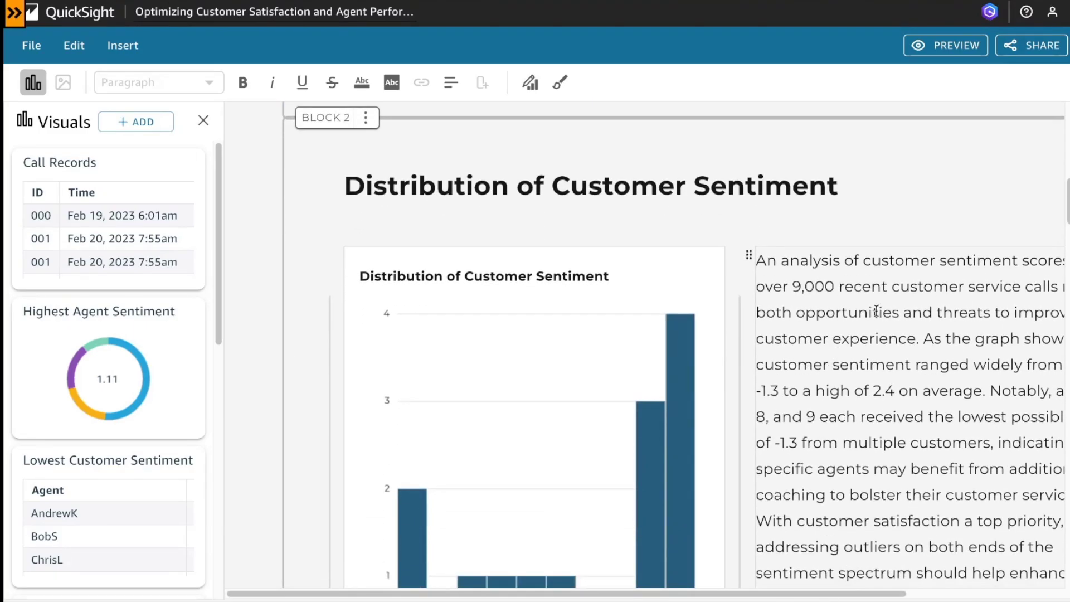
scroll(762, 318, down, 1)
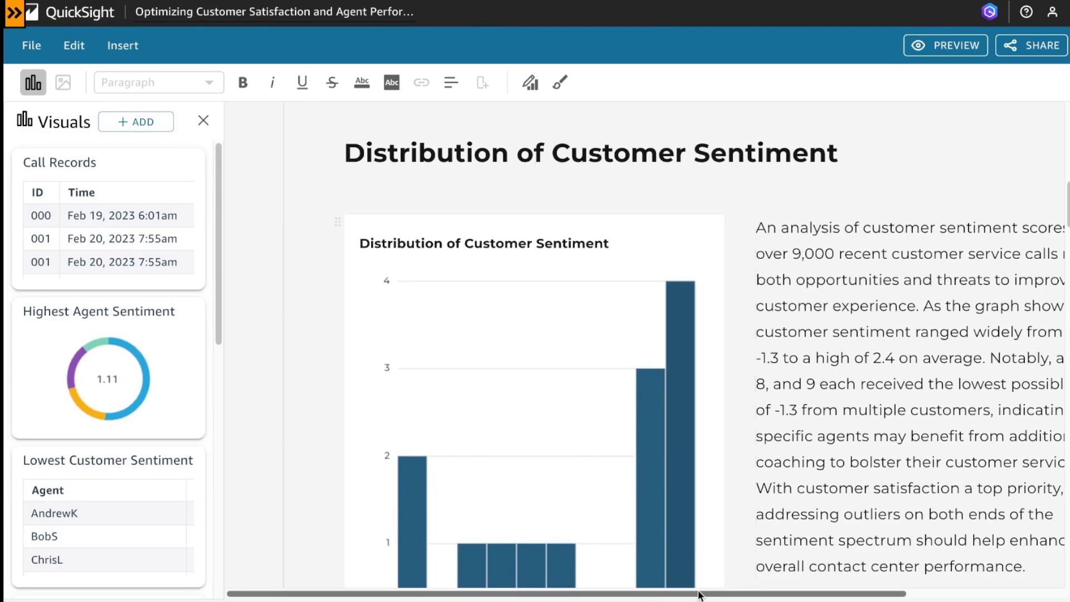
- Select the sentiment analysis paragraph and review its options without changing anything
drag(700, 595, 847, 595)
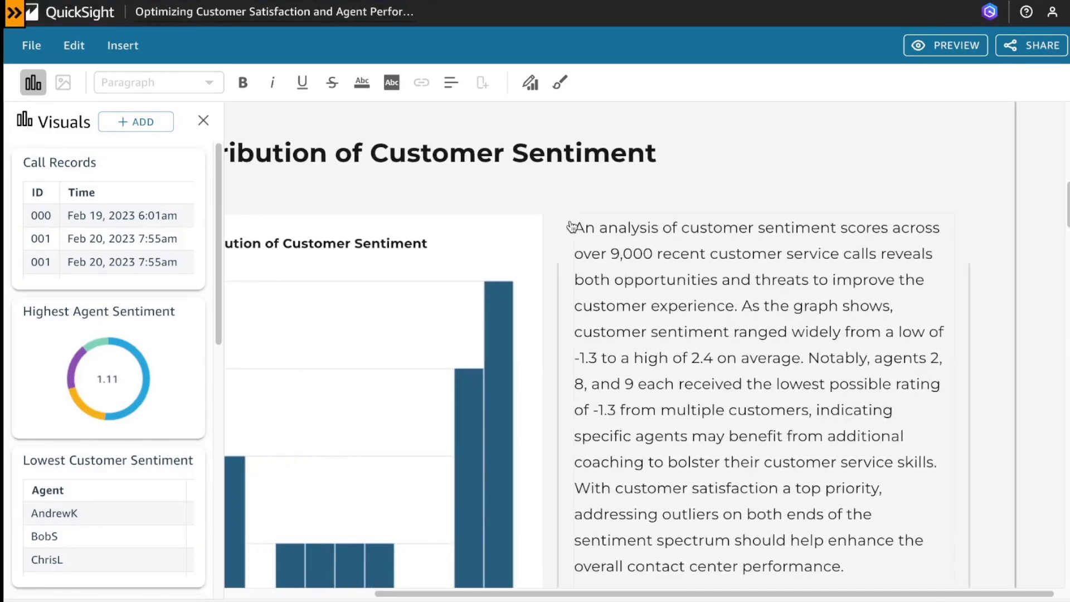
drag(572, 227, 886, 571)
scroll(895, 218, down, 6)
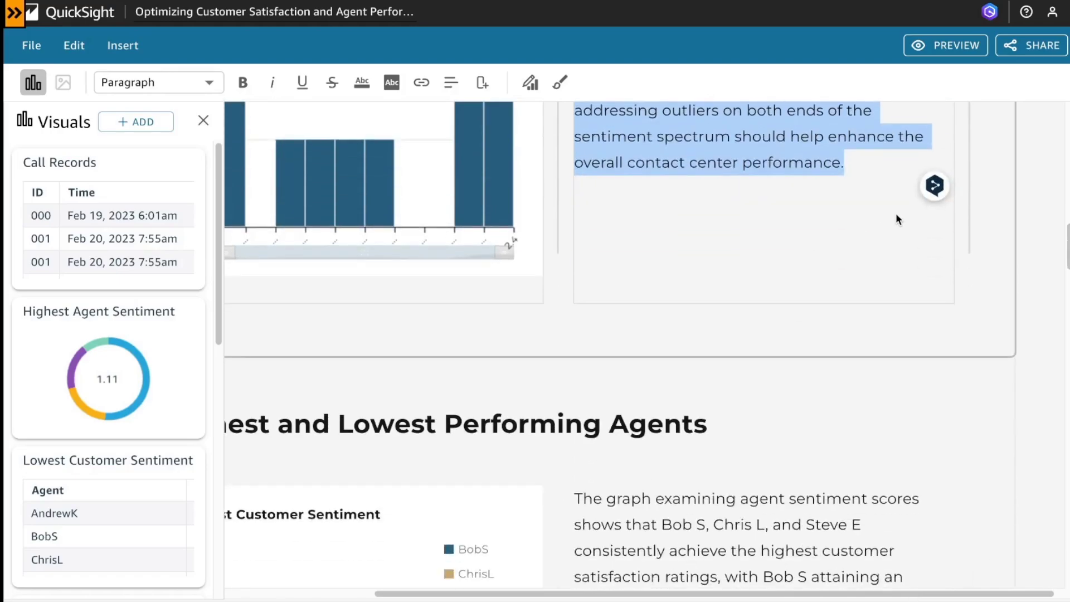
scroll(727, 431, up, 6)
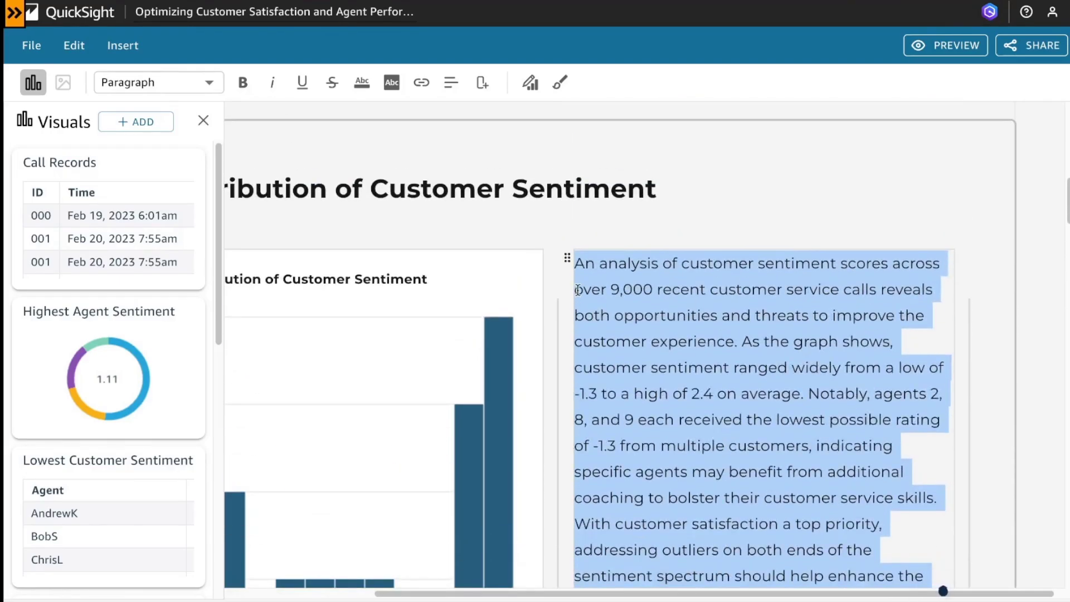
right_click(644, 266)
click(590, 253)
click(591, 255)
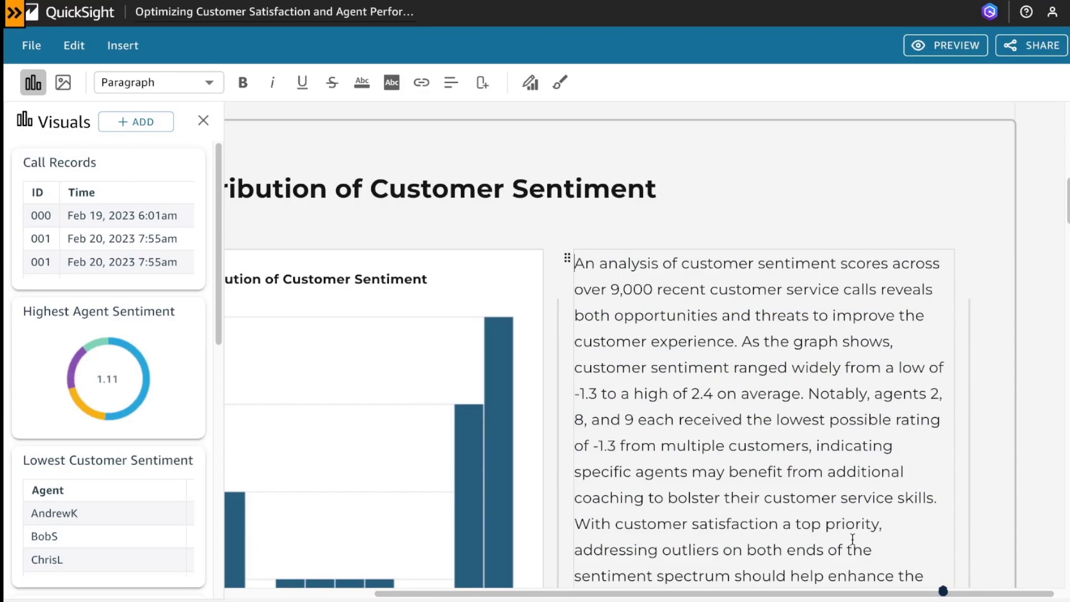
triple_click(575, 260)
click(578, 262)
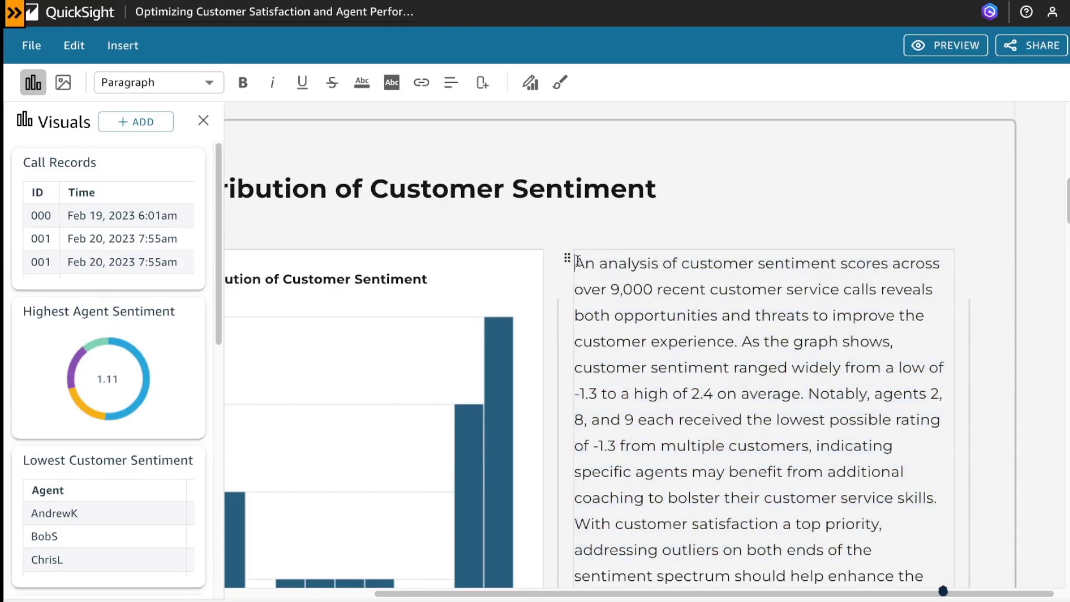
triple_click(787, 435)
scroll(788, 435, down, 5)
scroll(743, 336, up, 10)
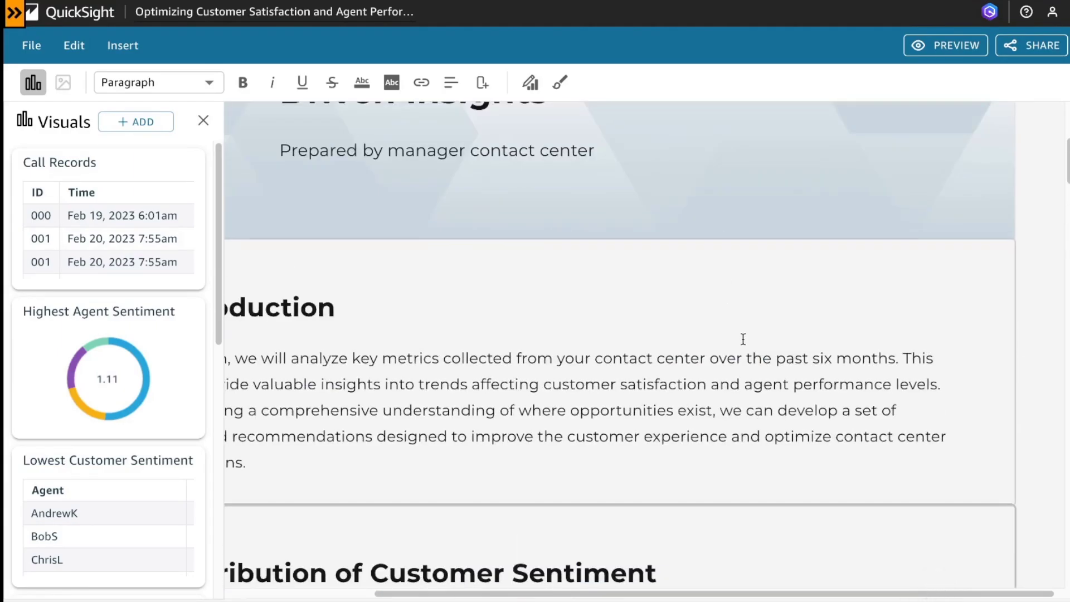
scroll(742, 337, down, 4)
right_click(624, 377)
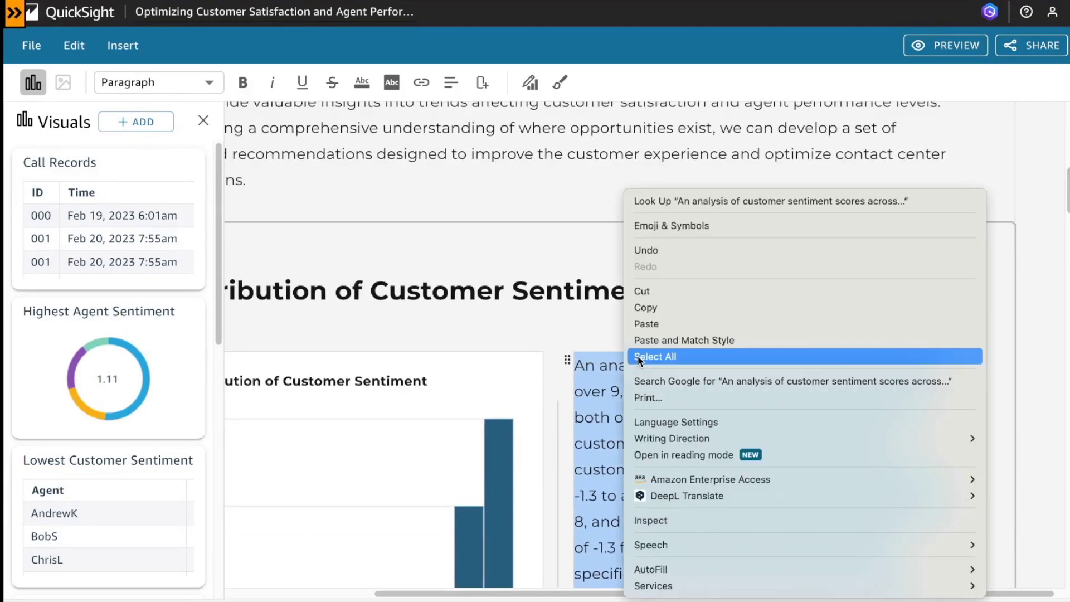
key(Escape)
scroll(615, 447, down, 10)
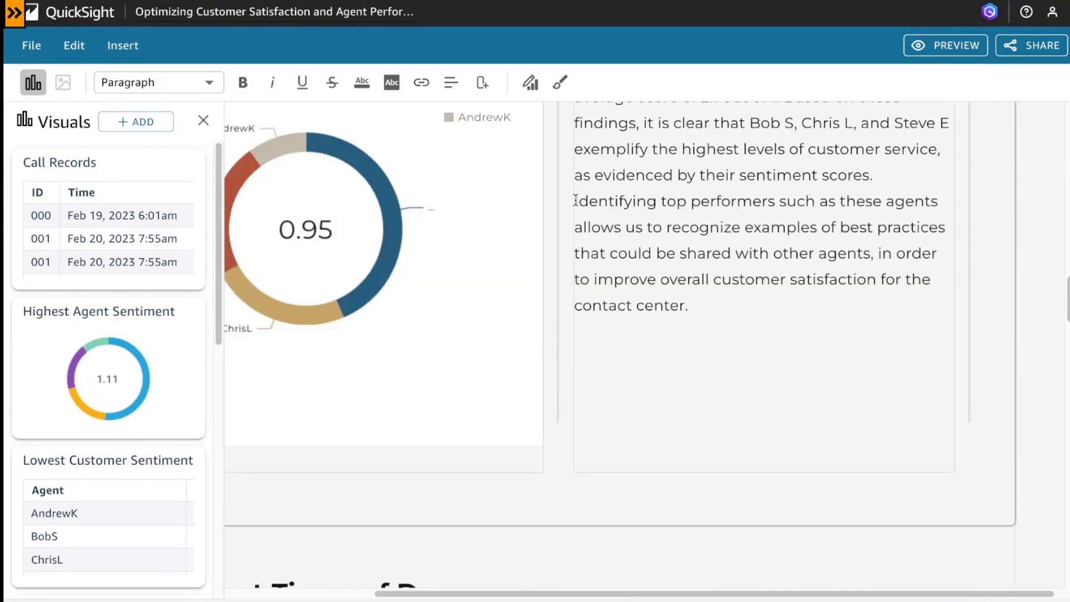
scroll(615, 447, up, 3)
- Select the whole top-agents paragraph in the 'Highest and Lowest Performing Agents' block
drag(636, 260, 611, 261)
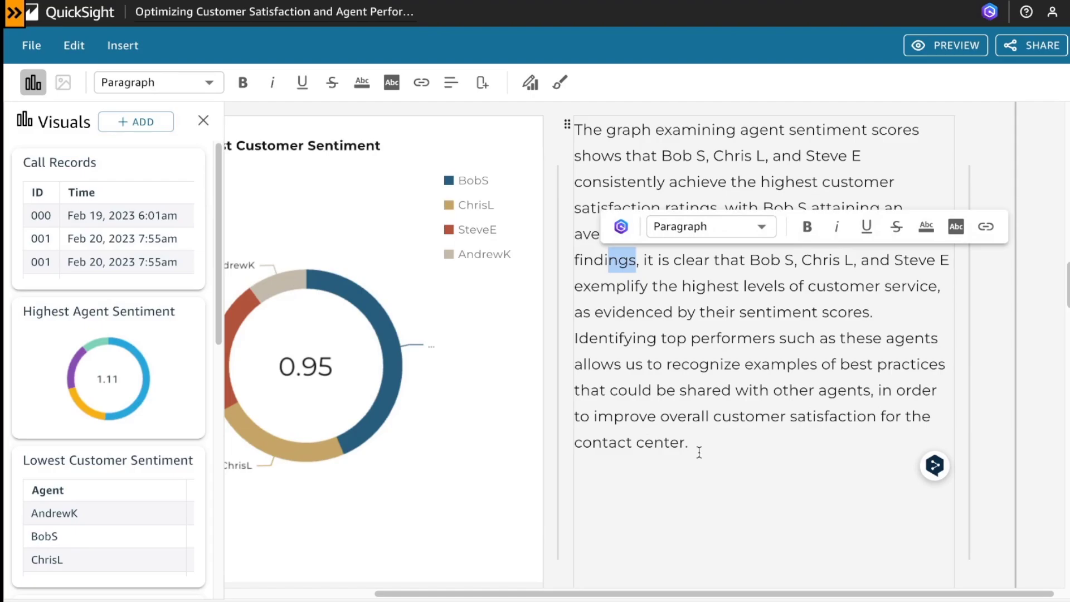
drag(731, 461, 566, 125)
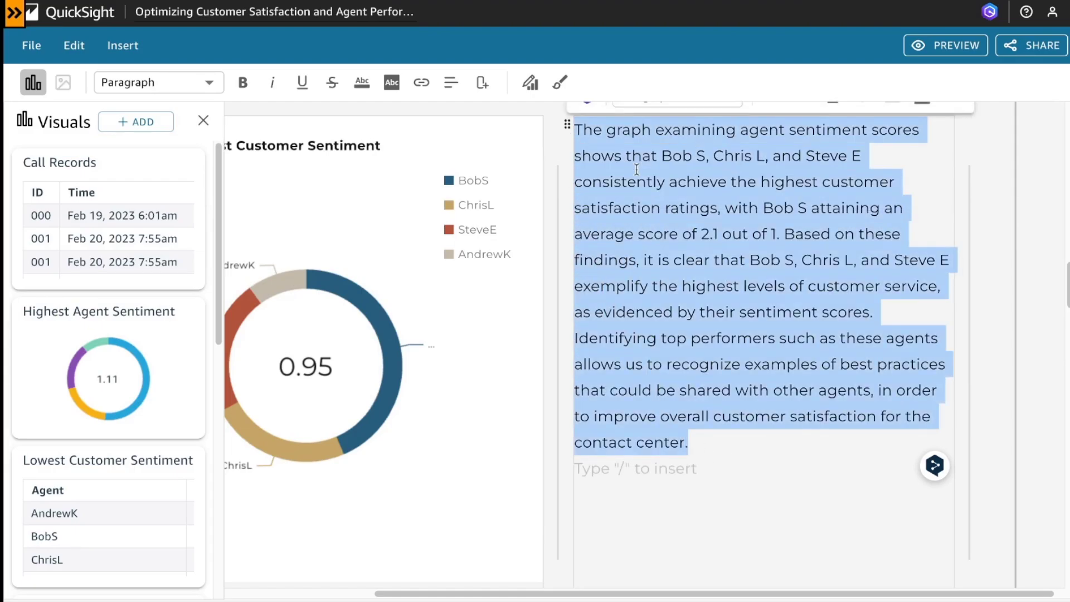
triple_click(616, 206)
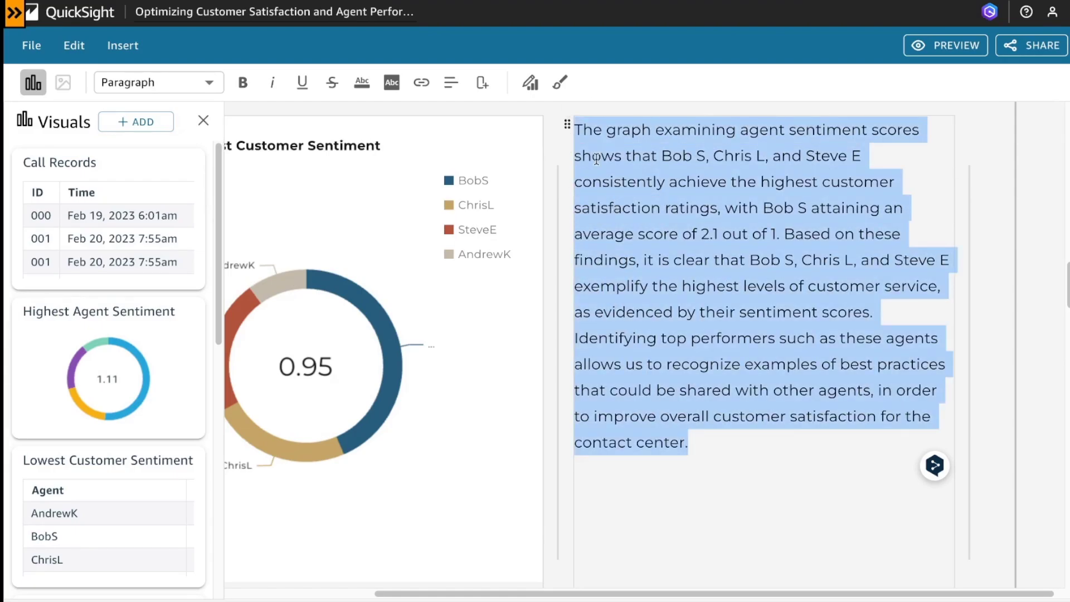
scroll(589, 206, up, 2)
scroll(590, 207, up, 1)
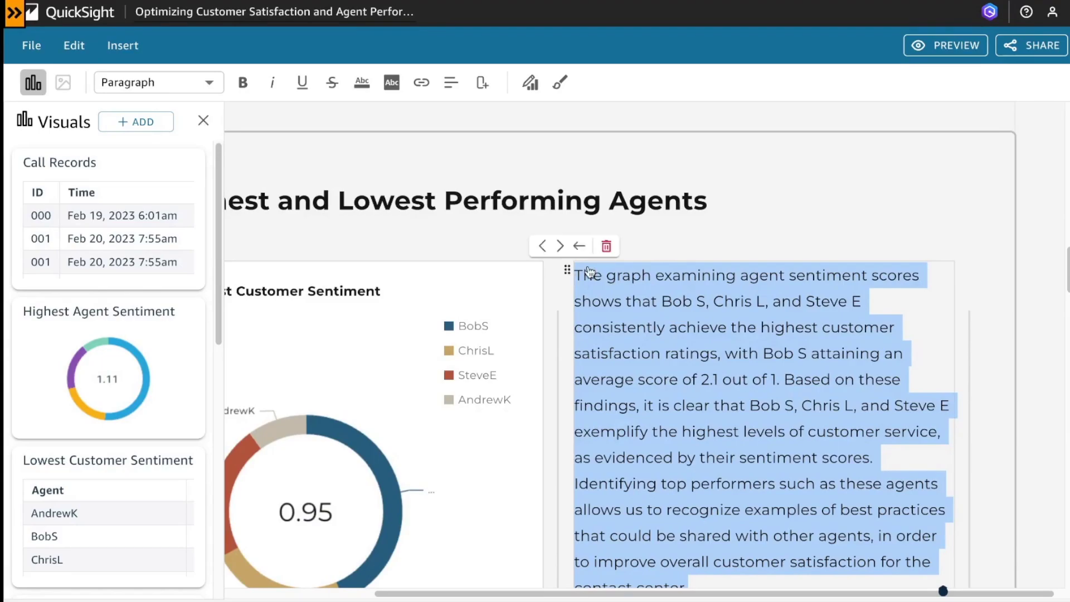
click(709, 259)
triple_click(708, 275)
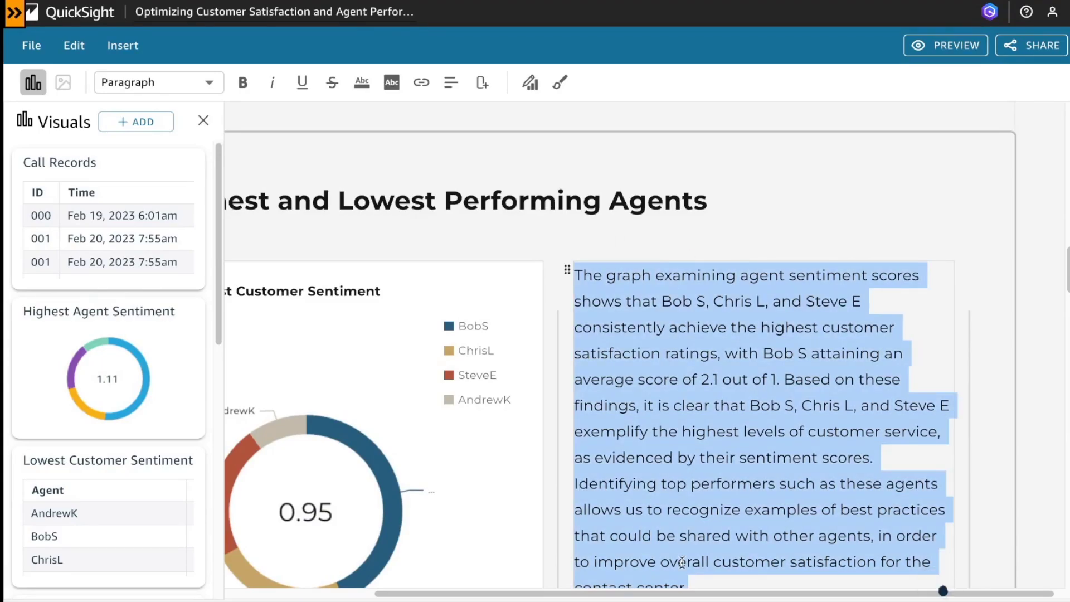
scroll(714, 550, down, 1)
scroll(714, 549, down, 1)
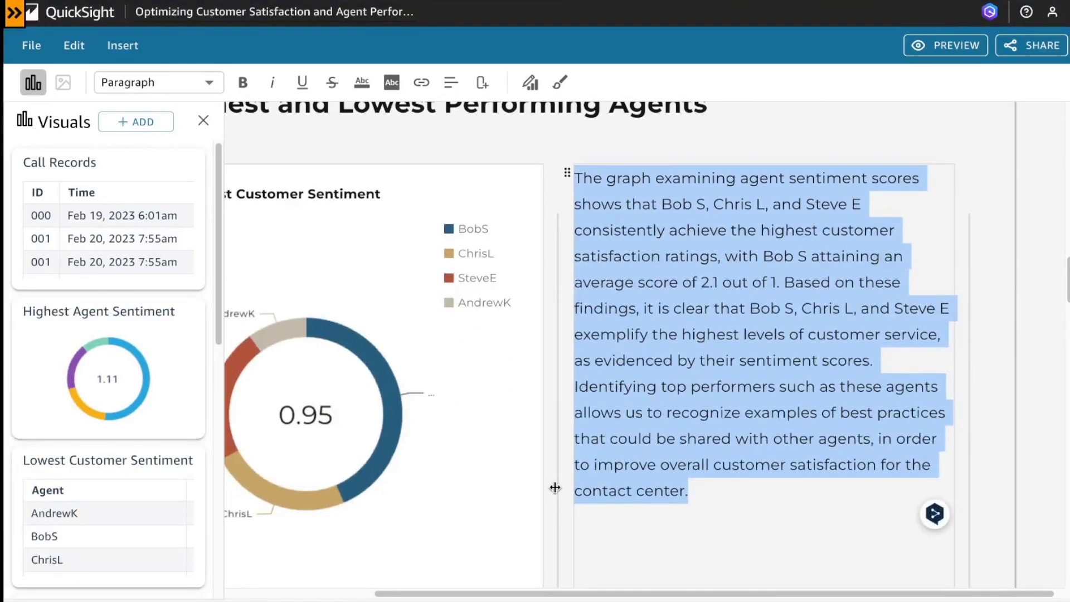
click(454, 483)
- Widen the top-agents narrative leftward over the agent sentiment chart and reselect its text
drag(455, 483, 353, 363)
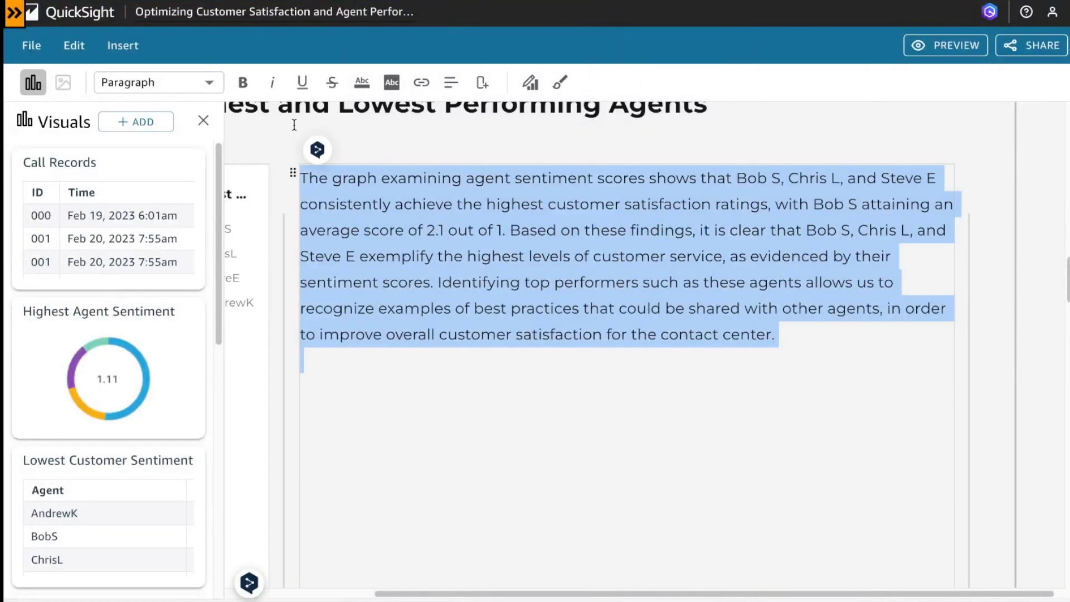
scroll(352, 362, up, 2)
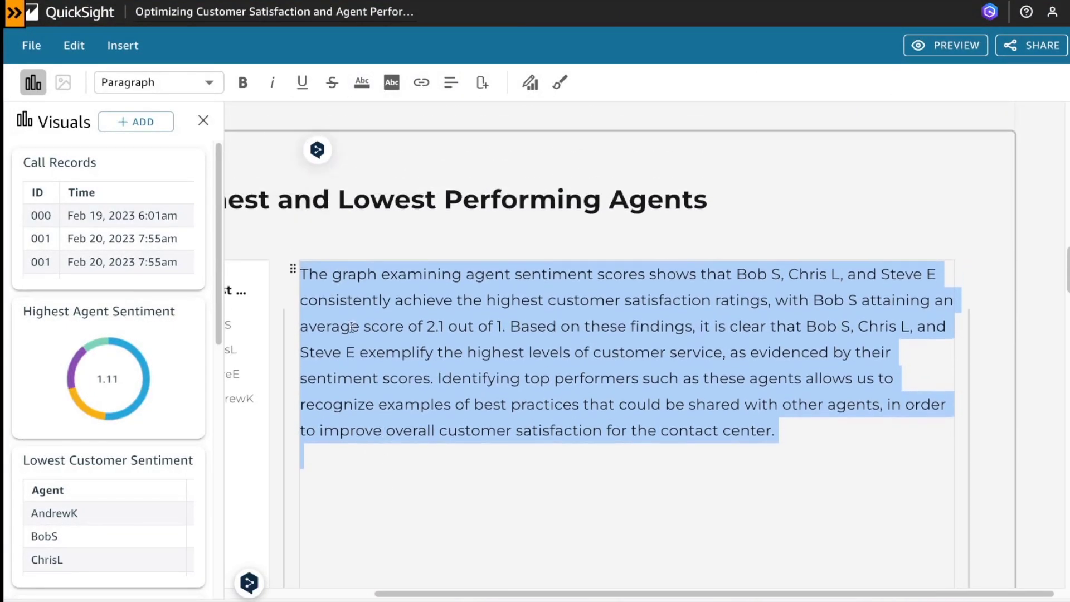
click(306, 270)
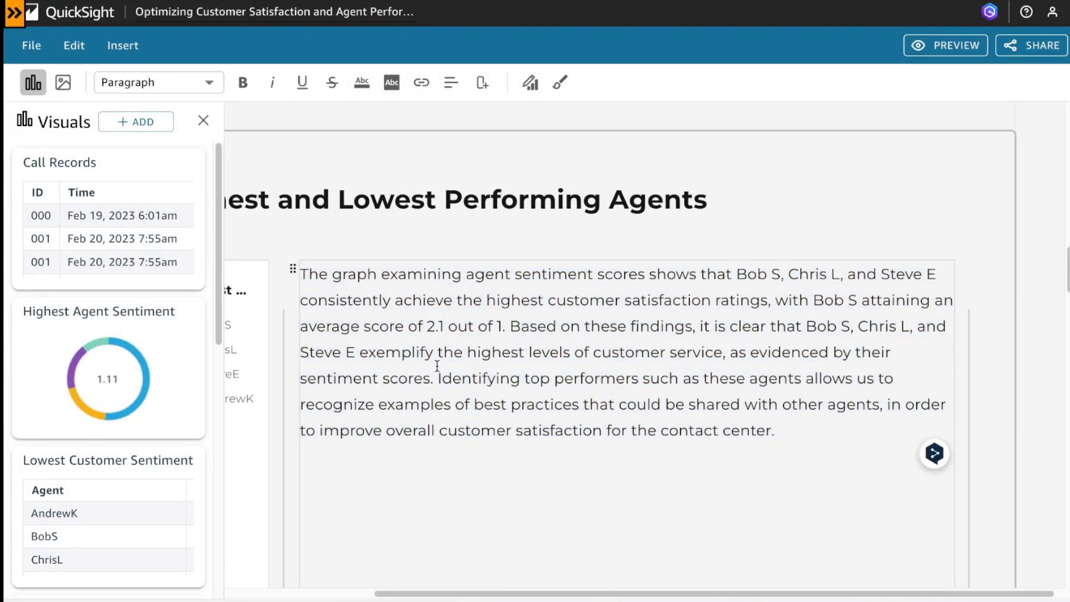
triple_click(484, 400)
click(705, 427)
shift+click(453, 378)
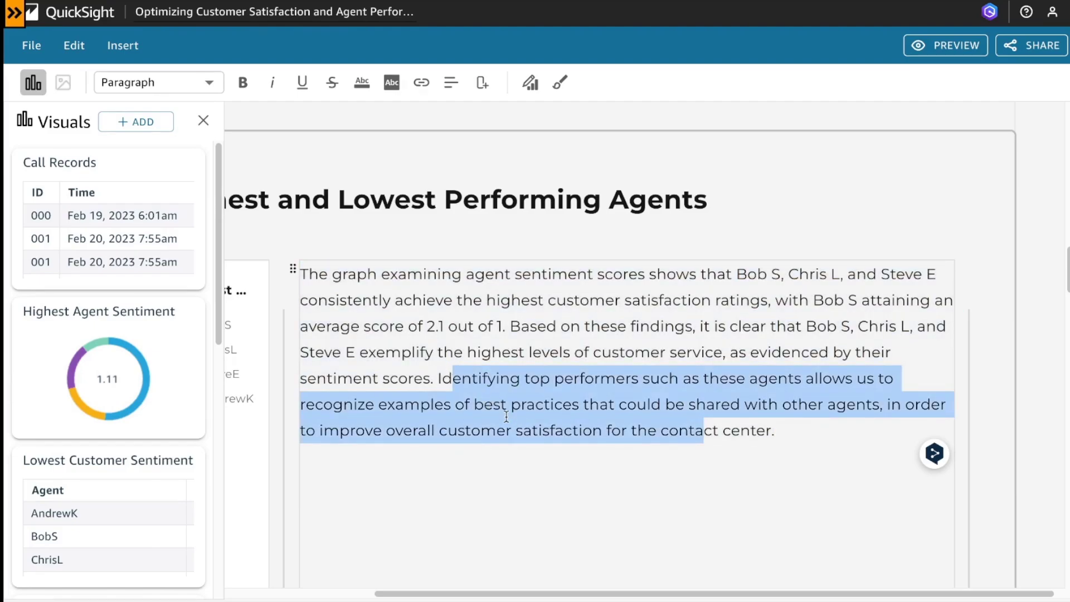
drag(519, 583, 375, 582)
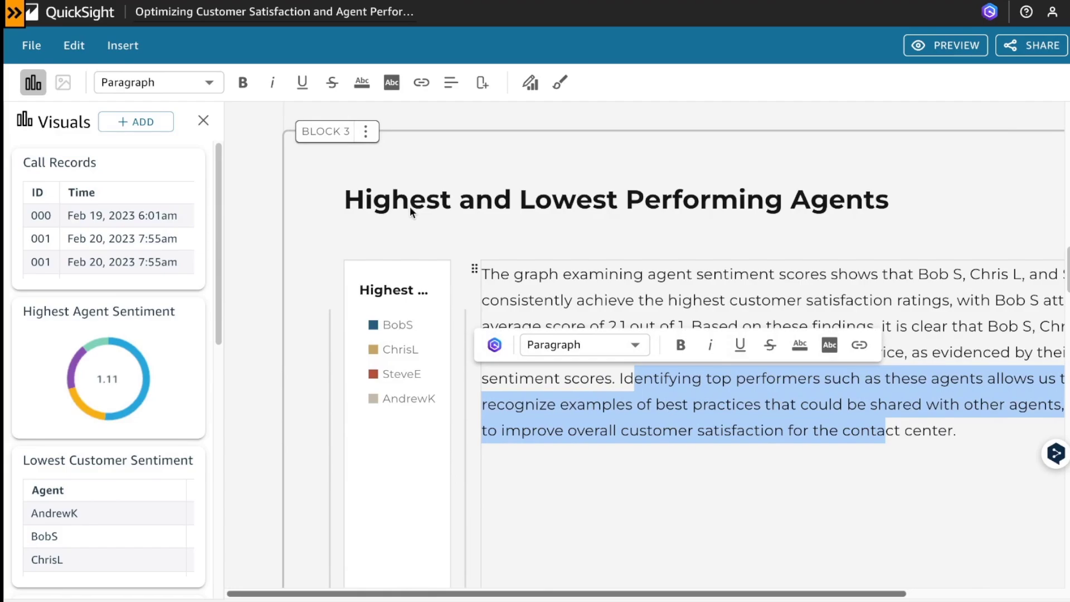
click(973, 436)
drag(974, 436, 504, 263)
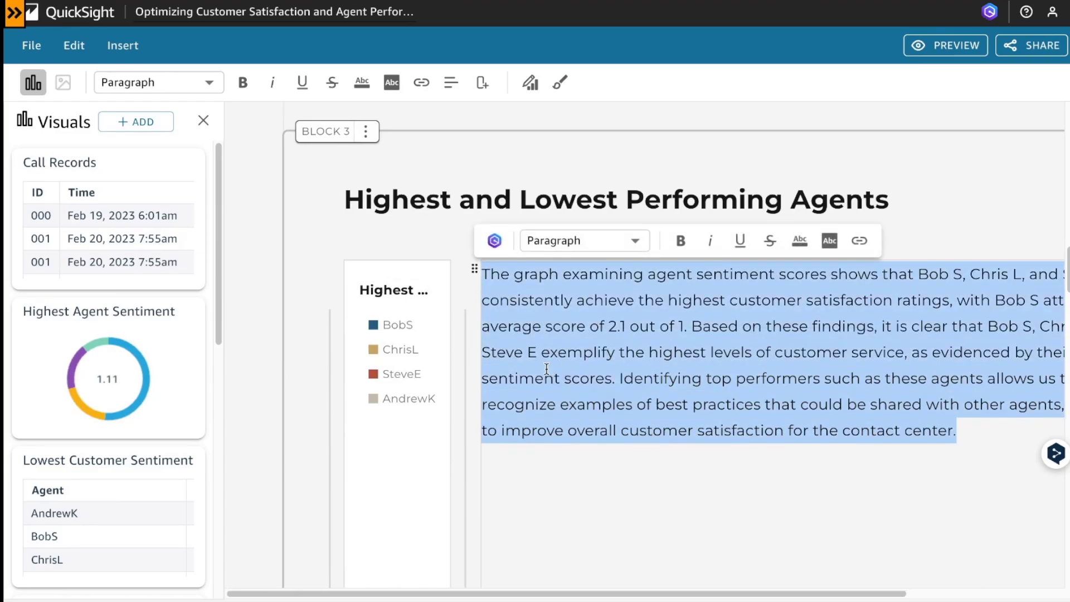
- Rewrite the top-agents paragraph as an Amazon Q bullet list and keep it
click(495, 240)
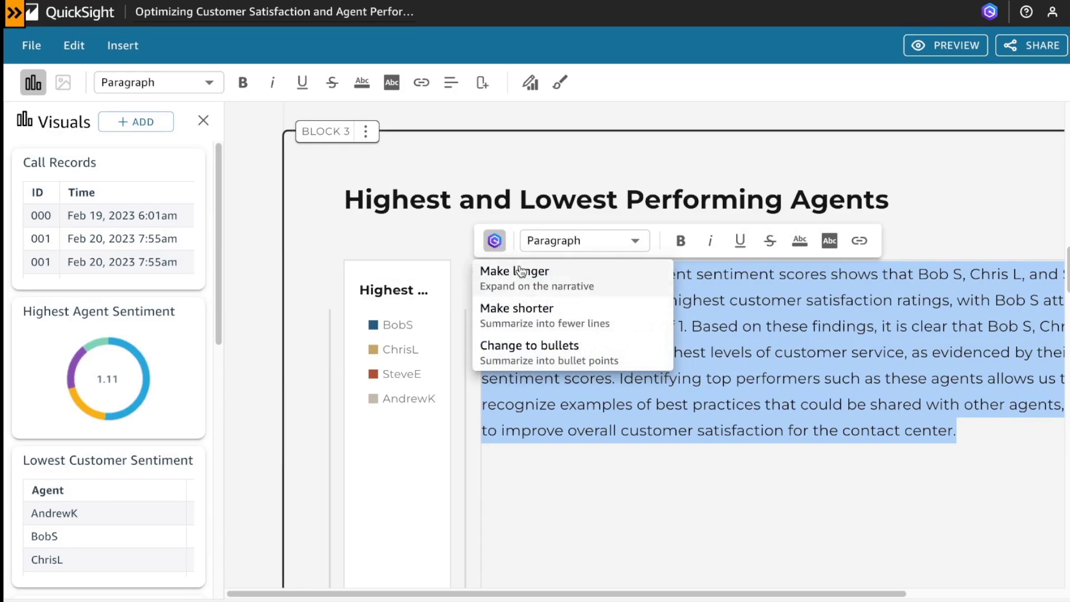
click(529, 351)
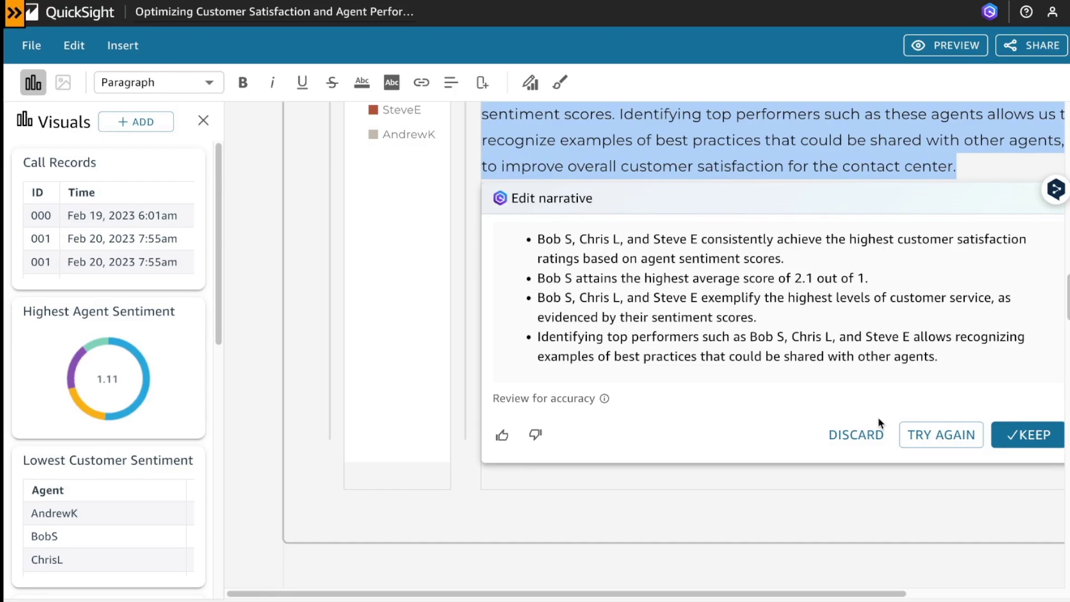
click(1029, 436)
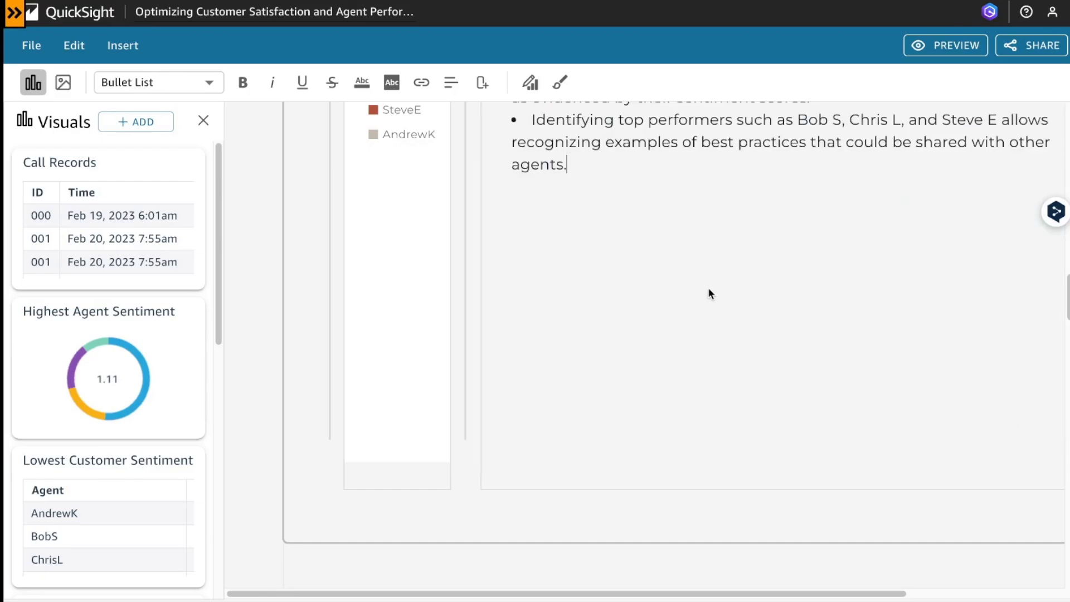
- Scroll through the edited story in the editor to review its sections
drag(819, 599, 920, 597)
scroll(434, 344, up, 5)
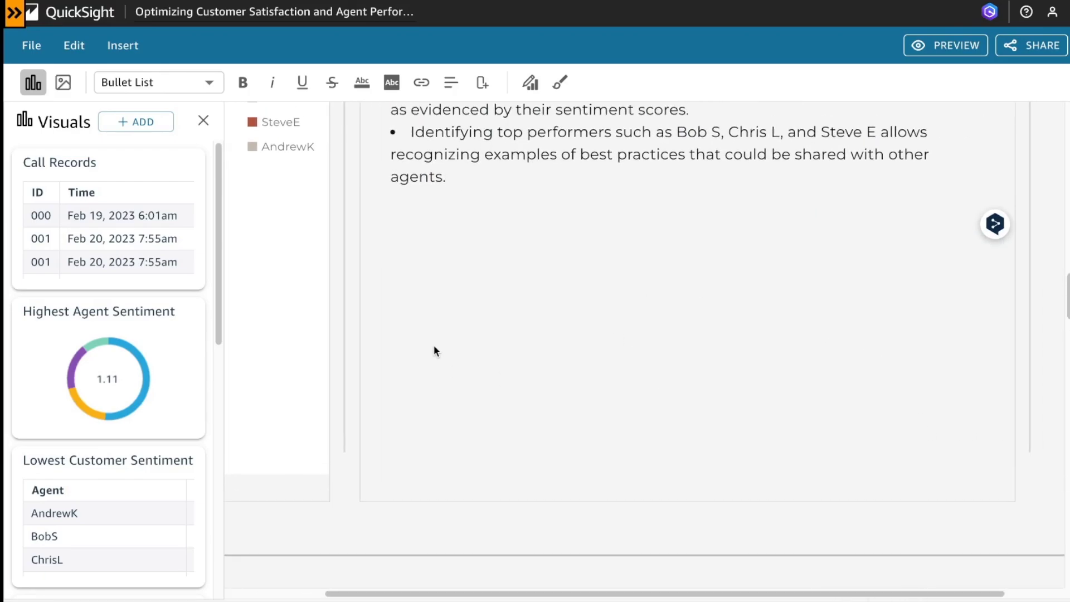
scroll(684, 447, down, 10)
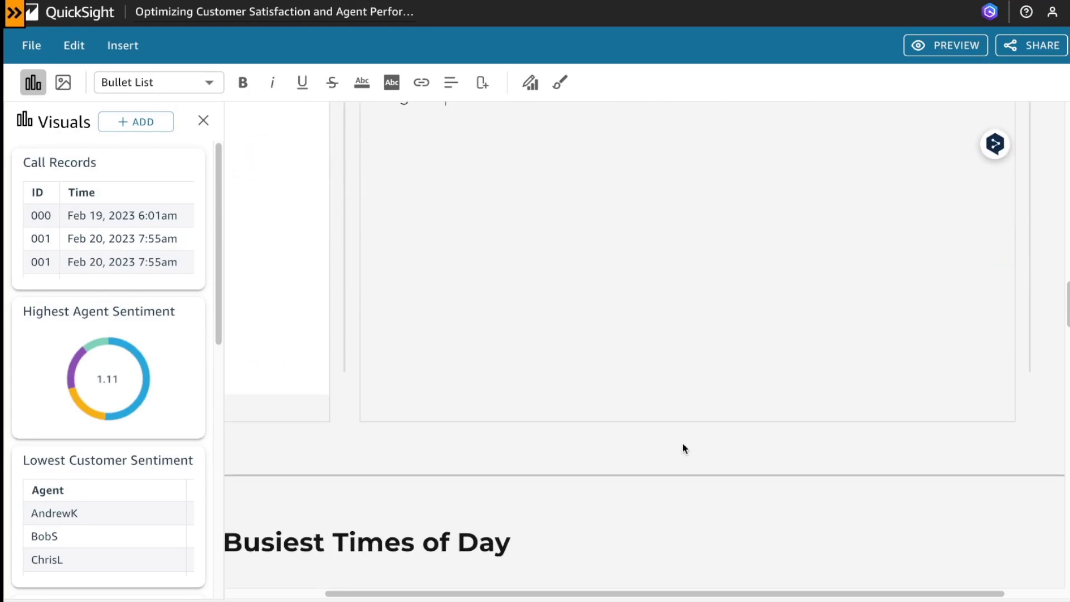
scroll(682, 442, down, 8)
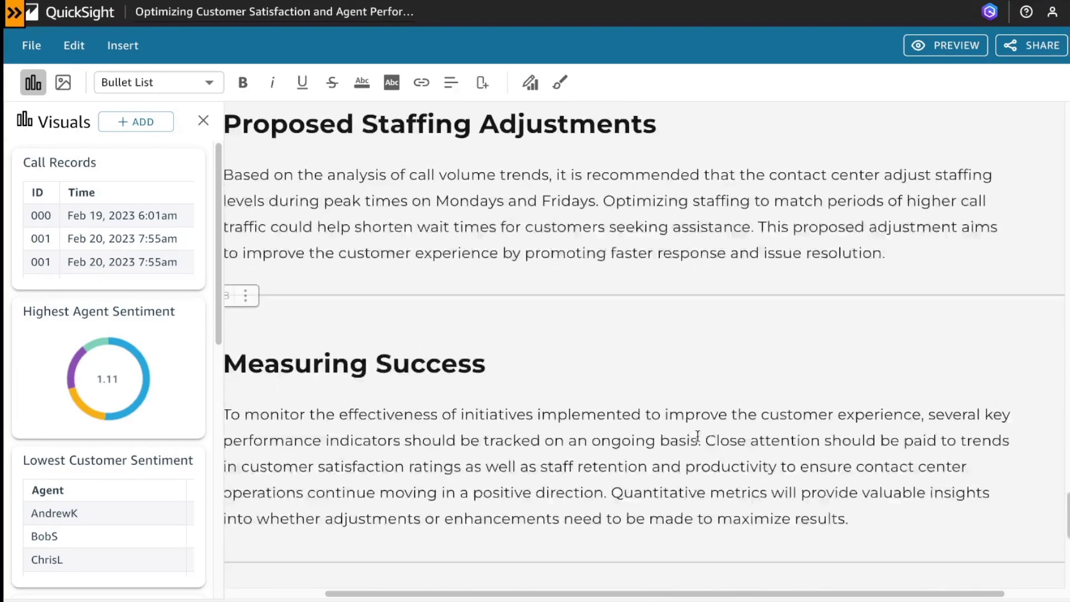
- Preview the story in reader view and check the bulleted agents list before sharing
click(921, 47)
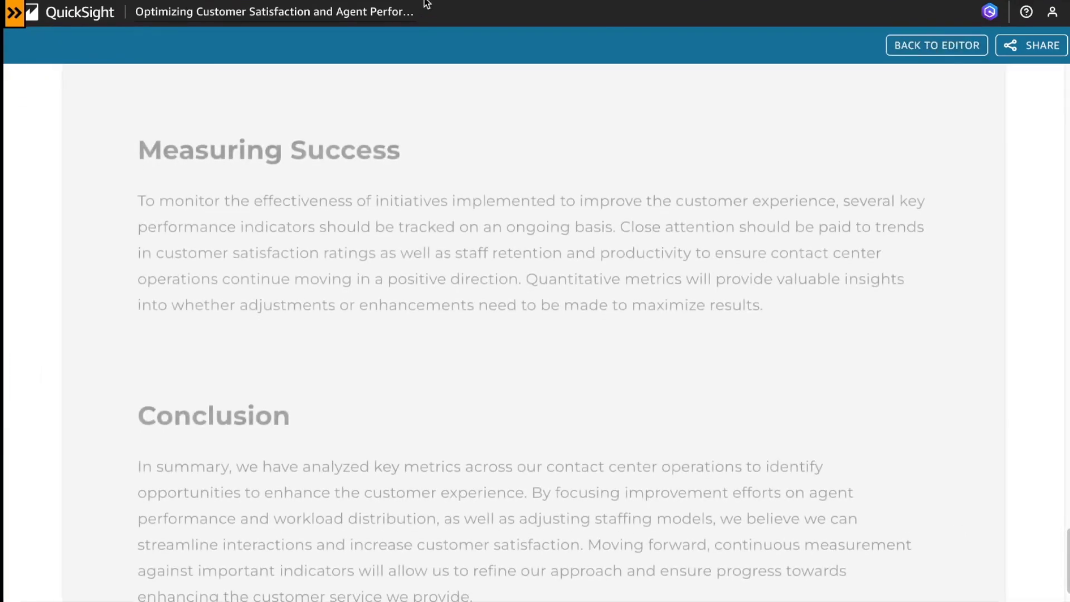
scroll(454, 283, up, 3)
scroll(454, 276, up, 15)
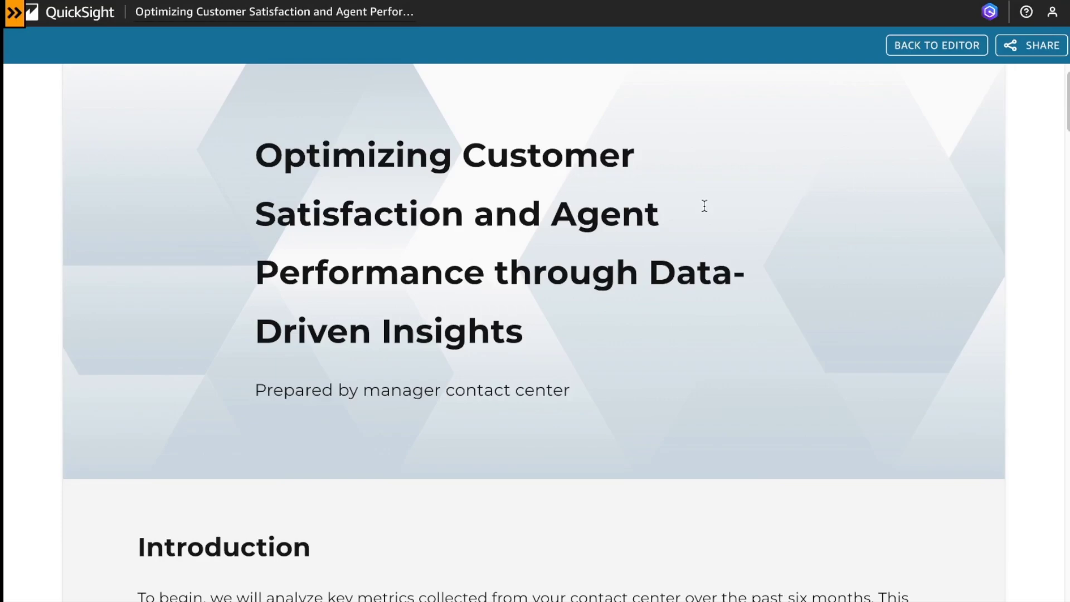
scroll(672, 417, down, 10)
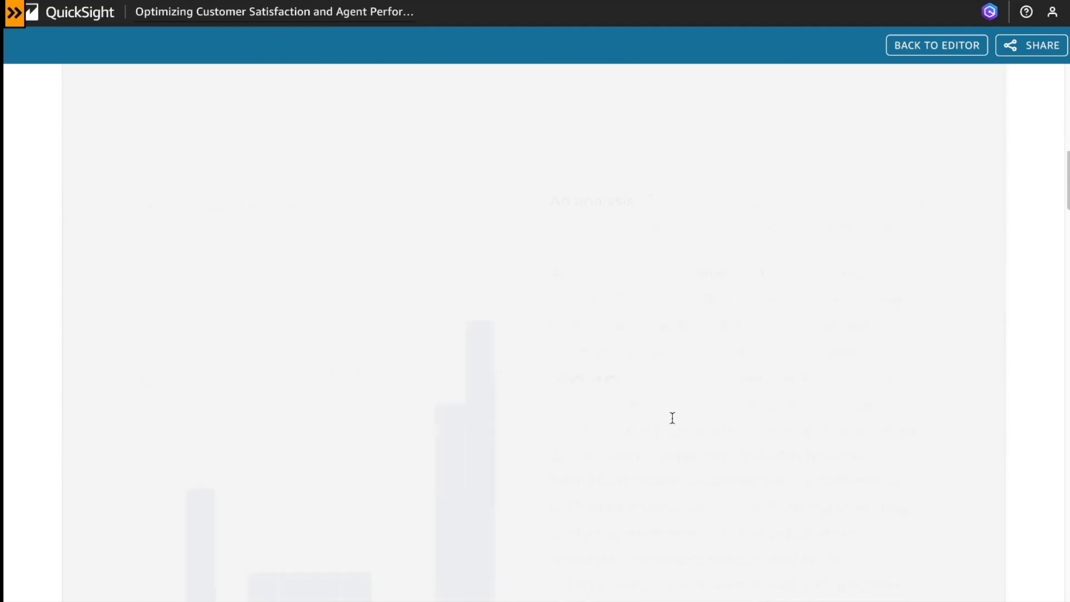
scroll(672, 417, down, 10)
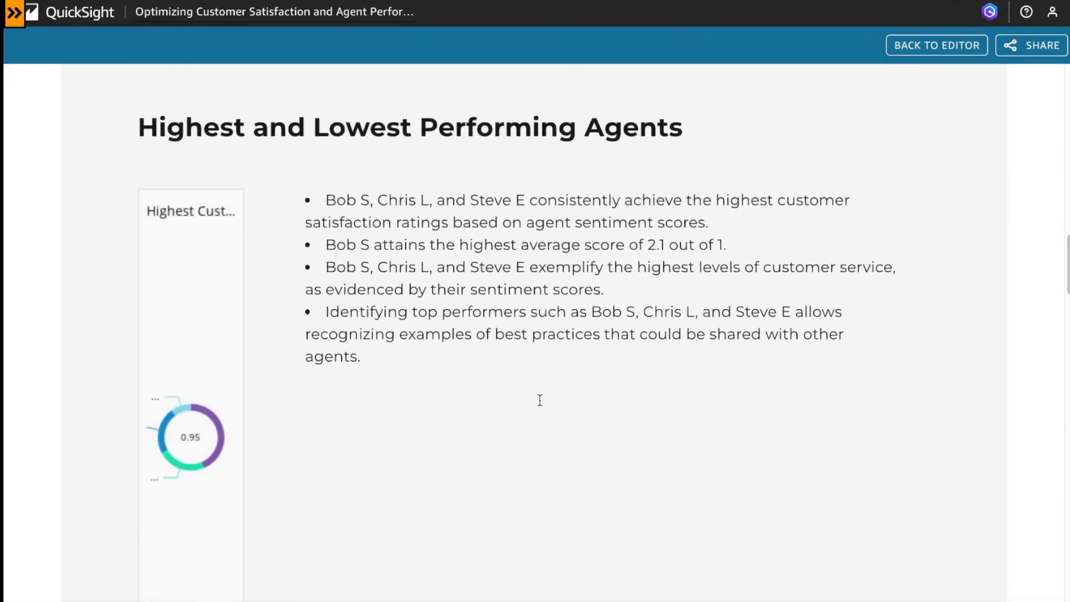
drag(402, 366, 299, 174)
middle_click(301, 177)
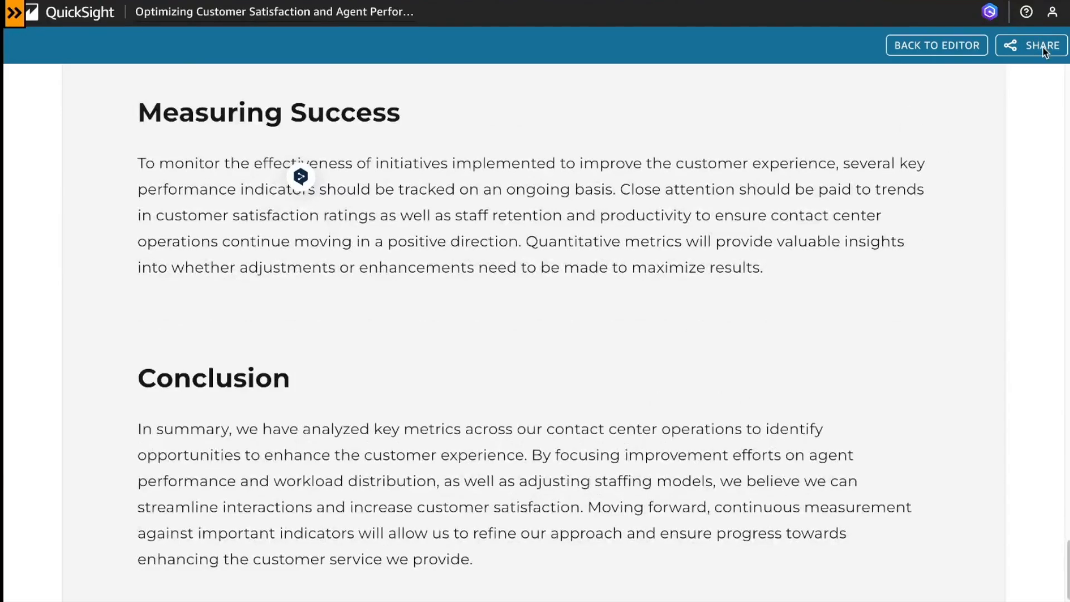
click(1028, 46)
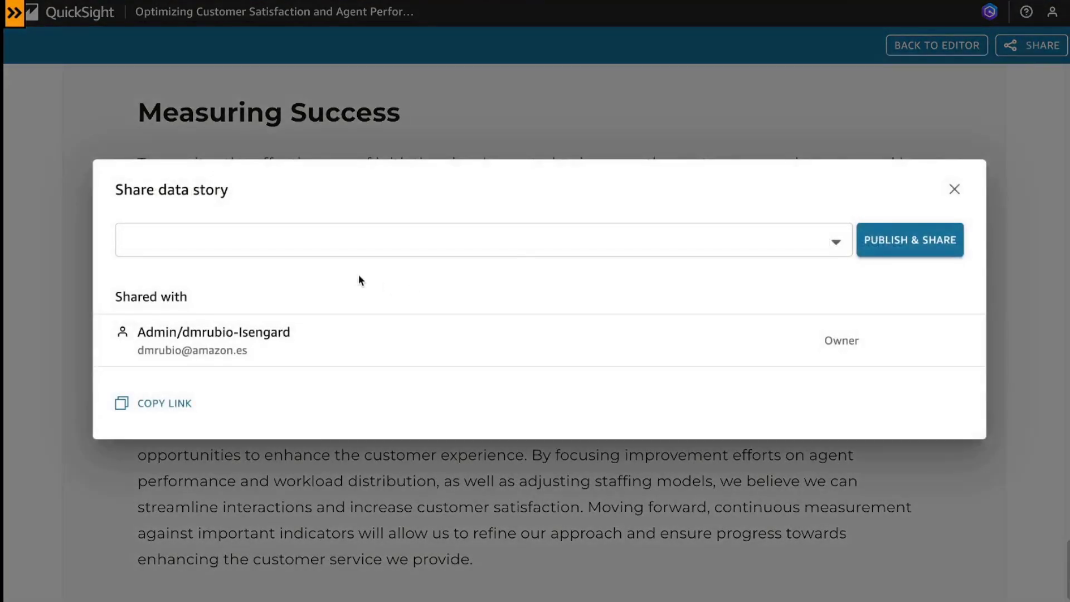
- Publish the data story and share it with recipient CIO
click(375, 247)
text(<)
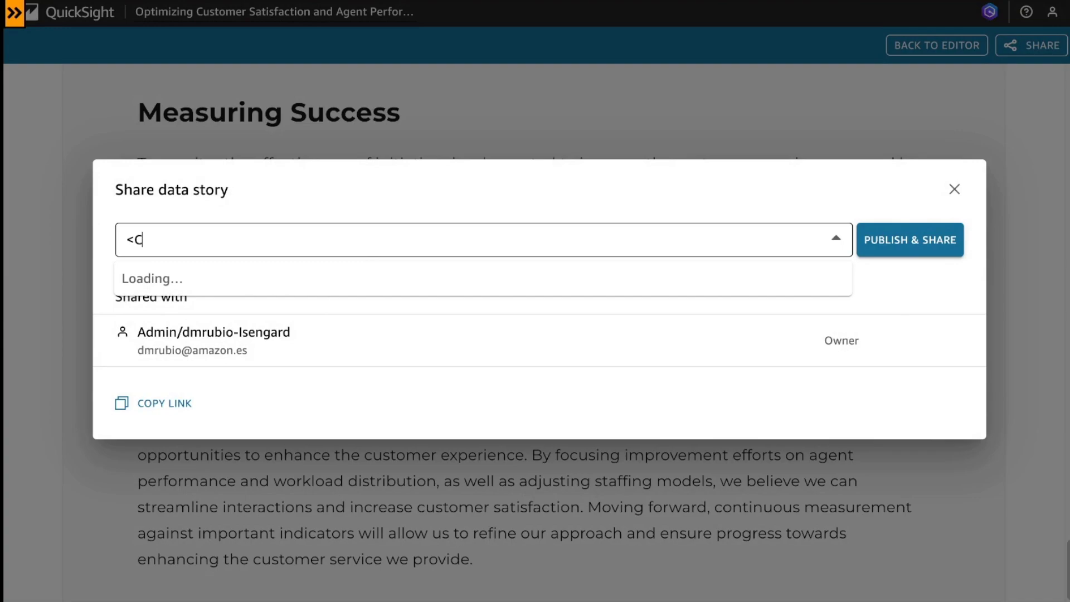
text(CIO)
click(892, 240)
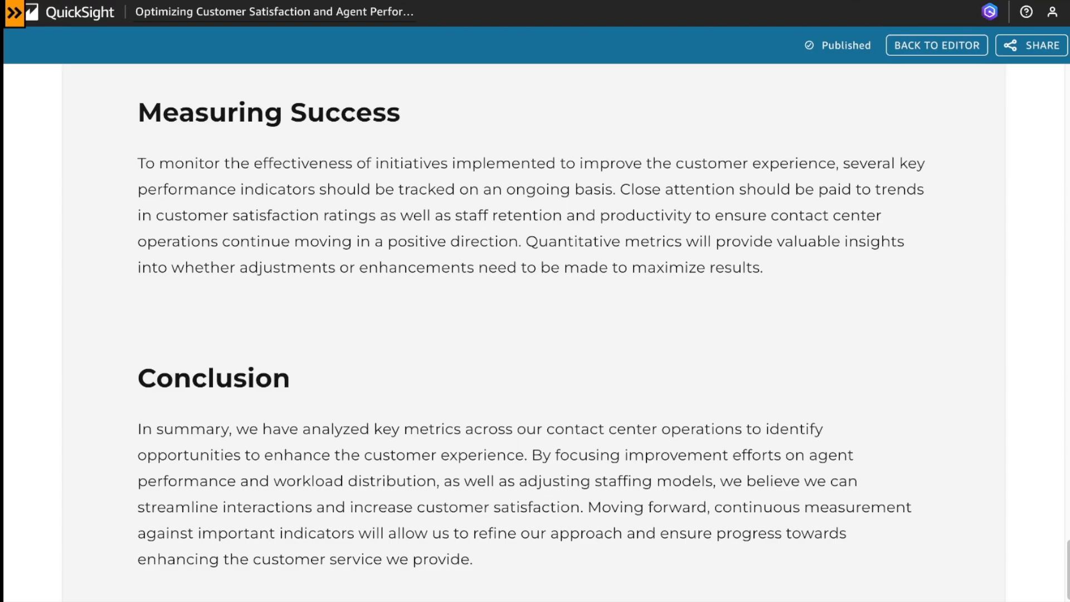
click(926, 51)
- Reopen the published data story in the editor
scroll(458, 426, up, 5)
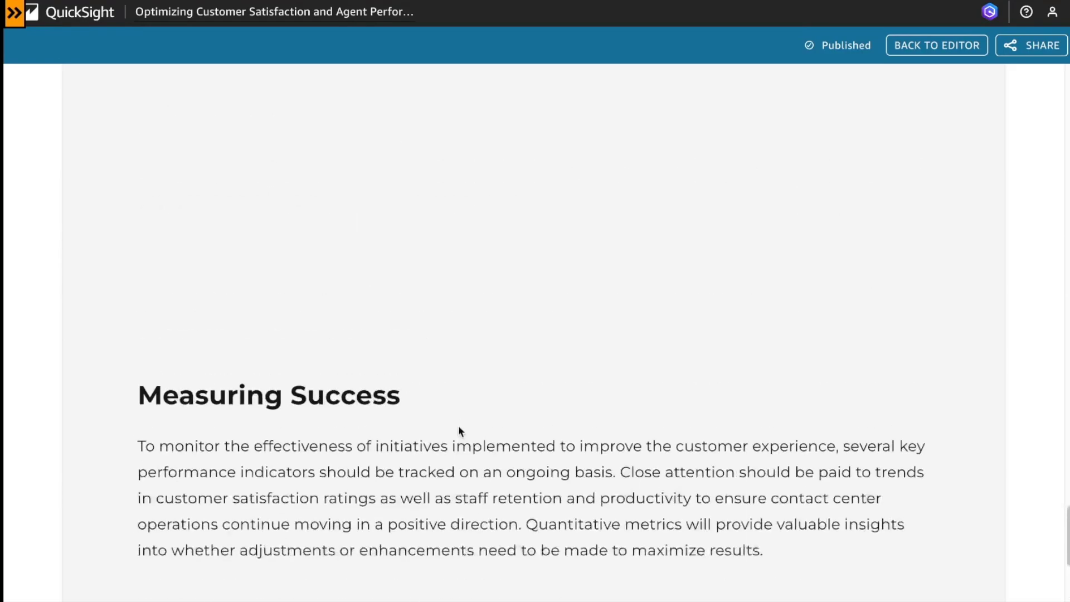
click(951, 48)
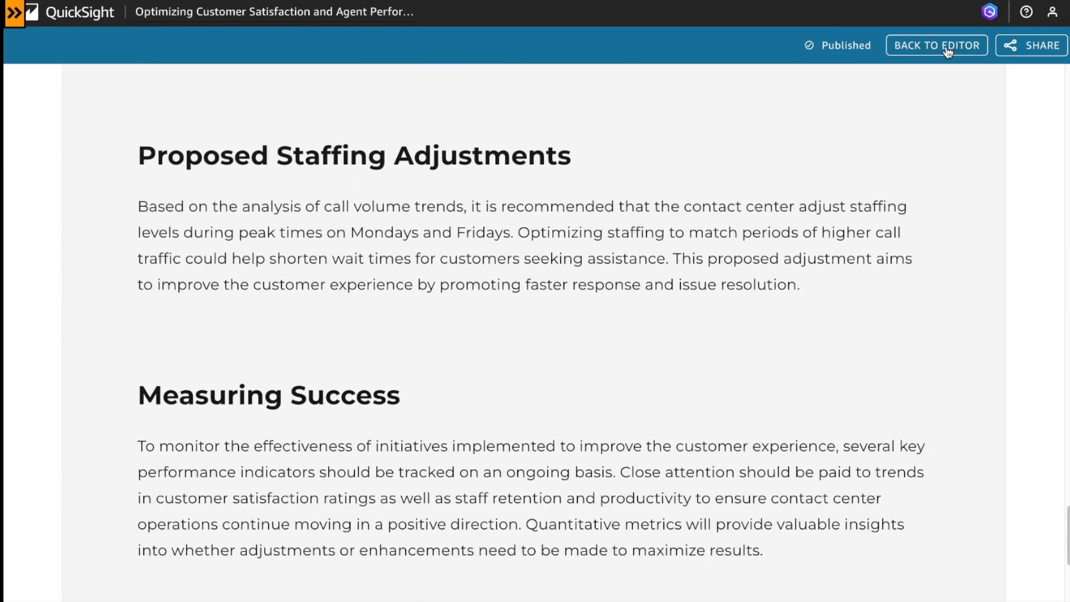